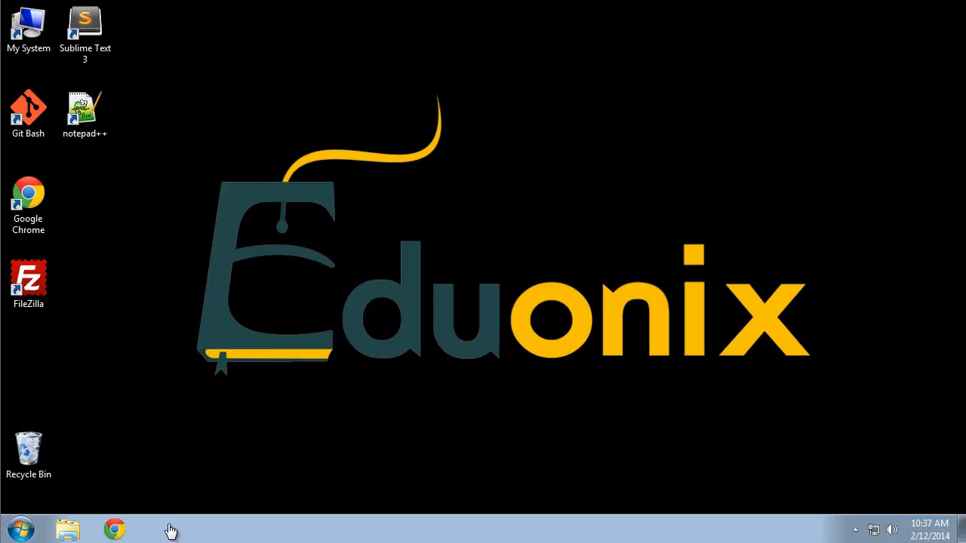
Open Google Chrome and go to the apachefriends.org website
left_click(19, 198)
double_click(18, 198)
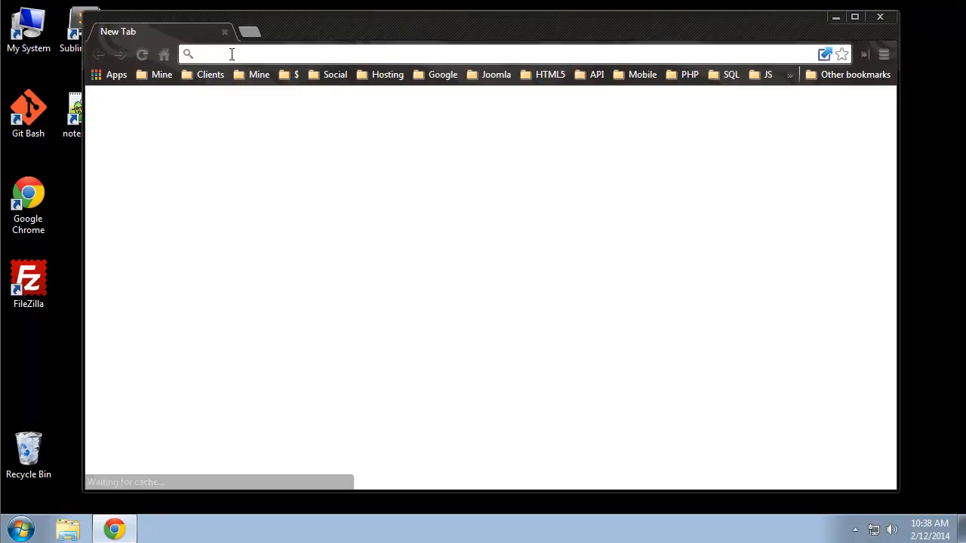
type("apache")
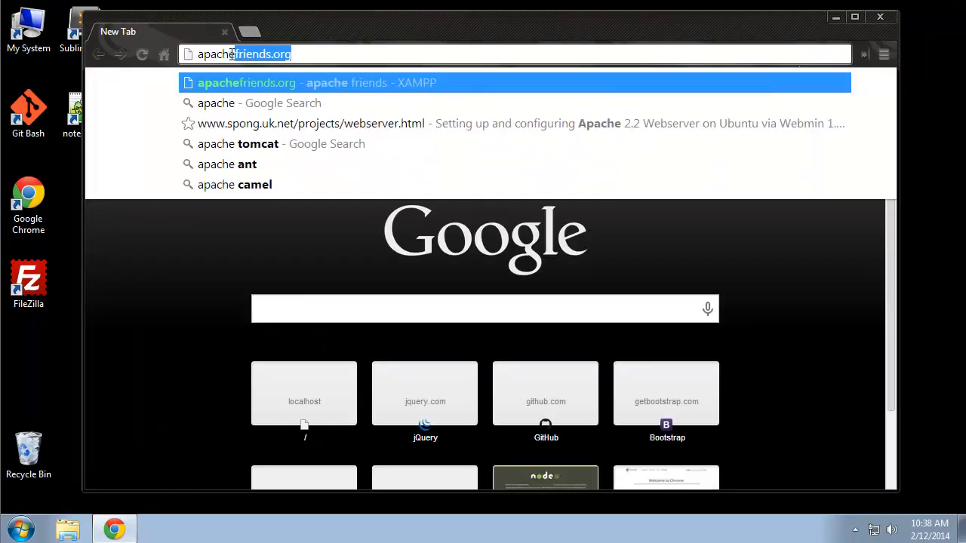
type("friends.or")
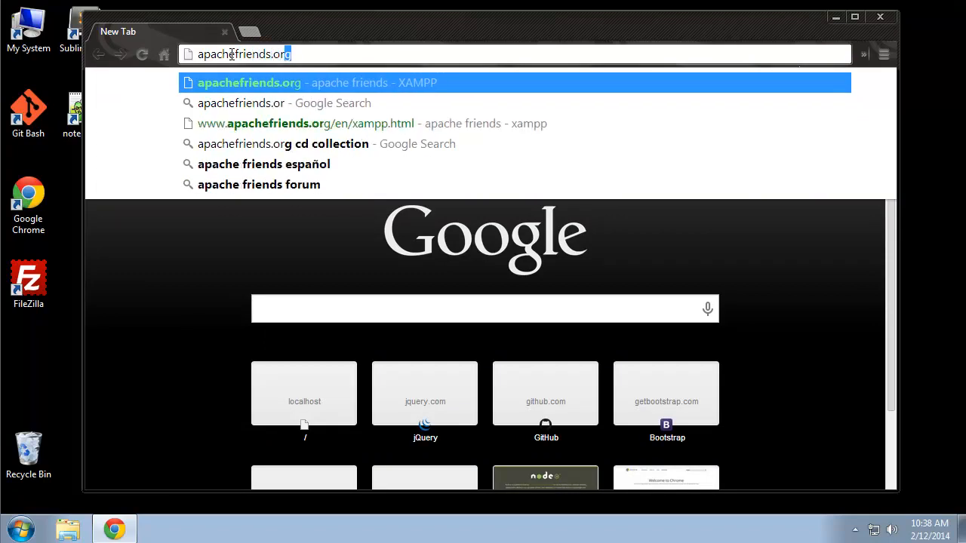
key("Return")
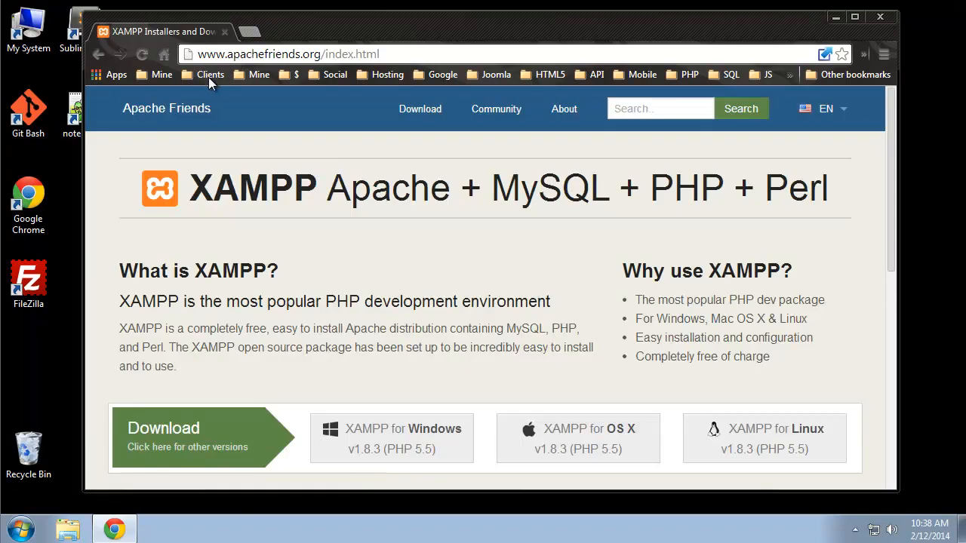
Download XAMPP for Windows v1.8.3 and save xampp-win32-1.8.3-2-VC11-installer.exe in the Downloads folder
scroll(237, 369, "down", 1)
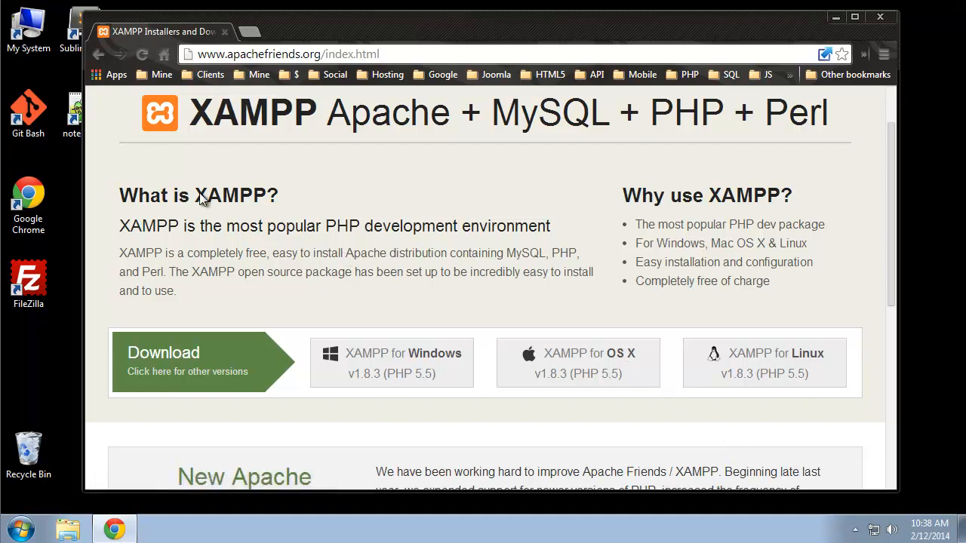
left_click(404, 368)
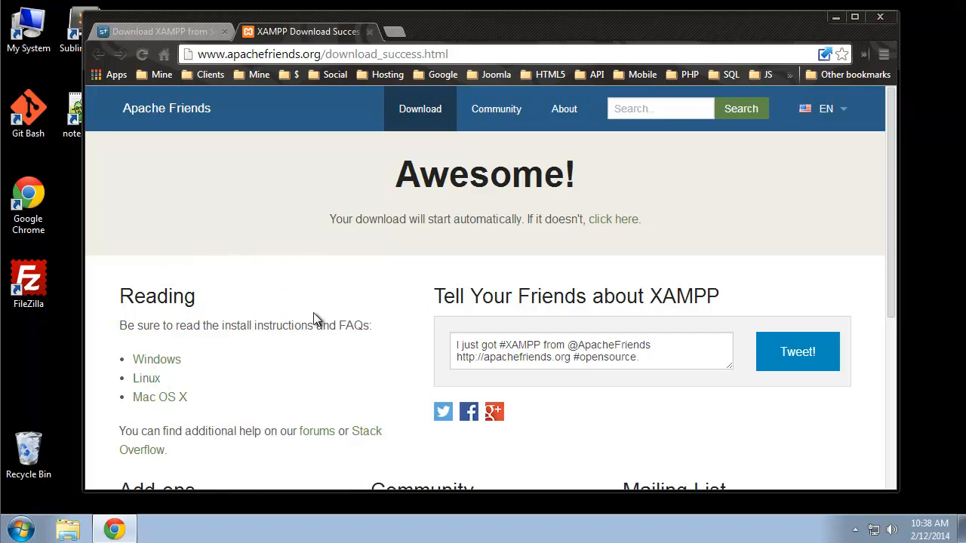
scroll(315, 320, "down", 4)
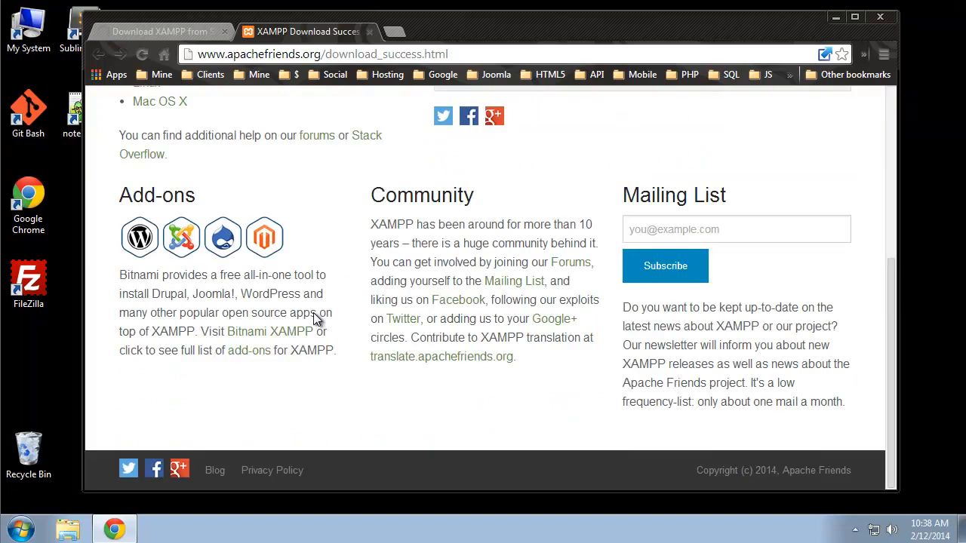
scroll(119, 448, "up", 2)
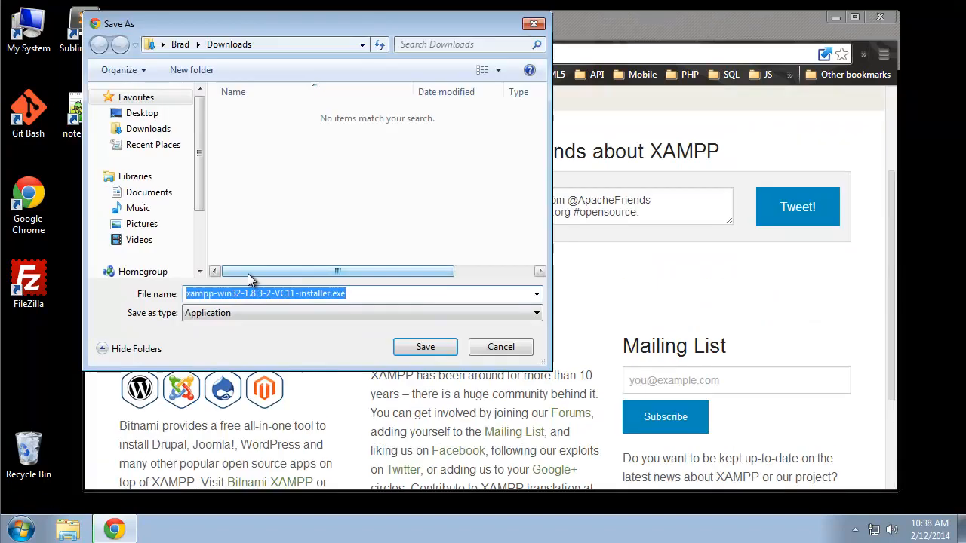
left_click(422, 347)
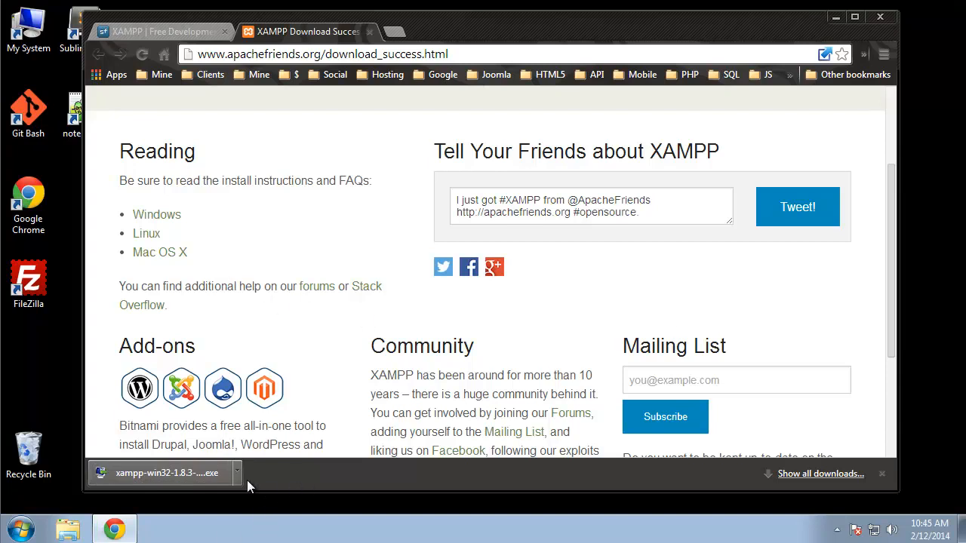
Run the downloaded XAMPP installer and minimize the browser window
left_click(236, 479)
left_click(287, 381)
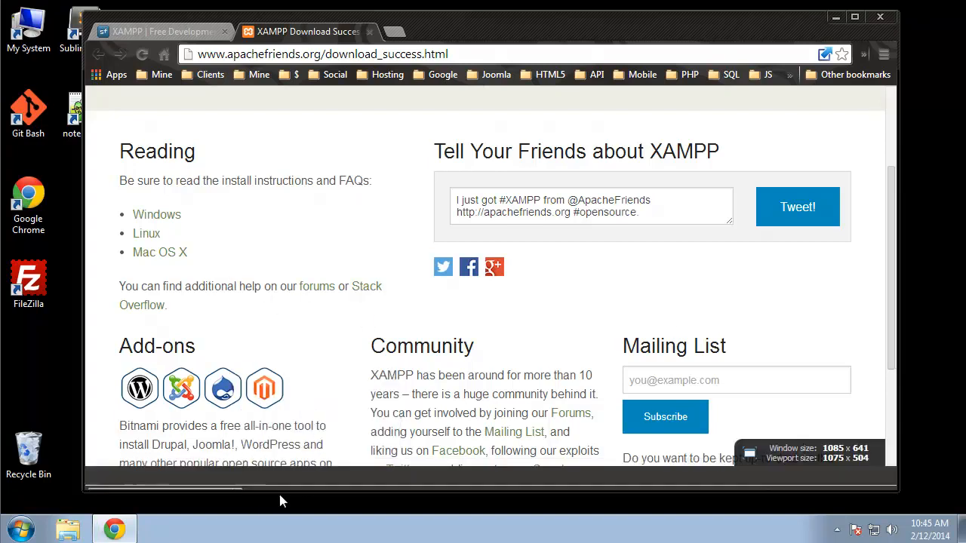
left_click(526, 276)
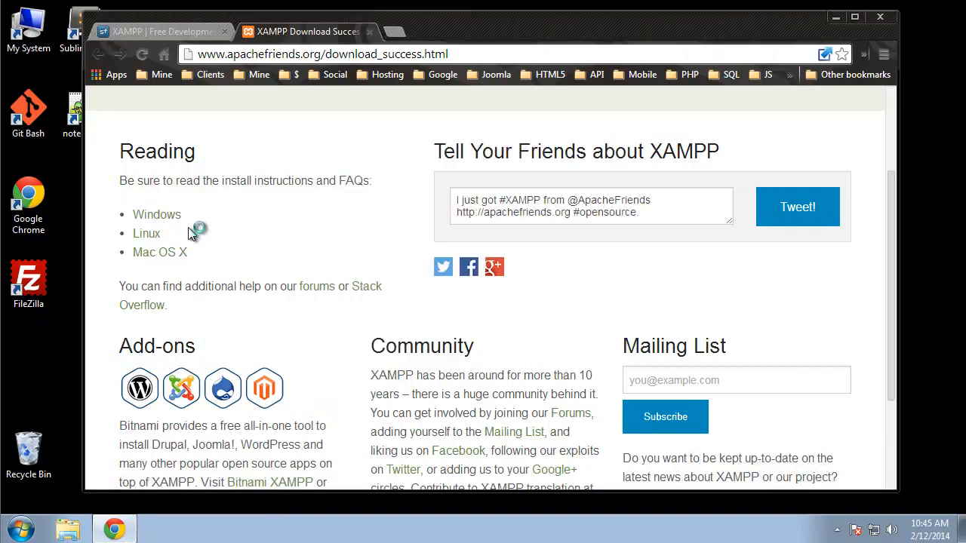
left_click(836, 20)
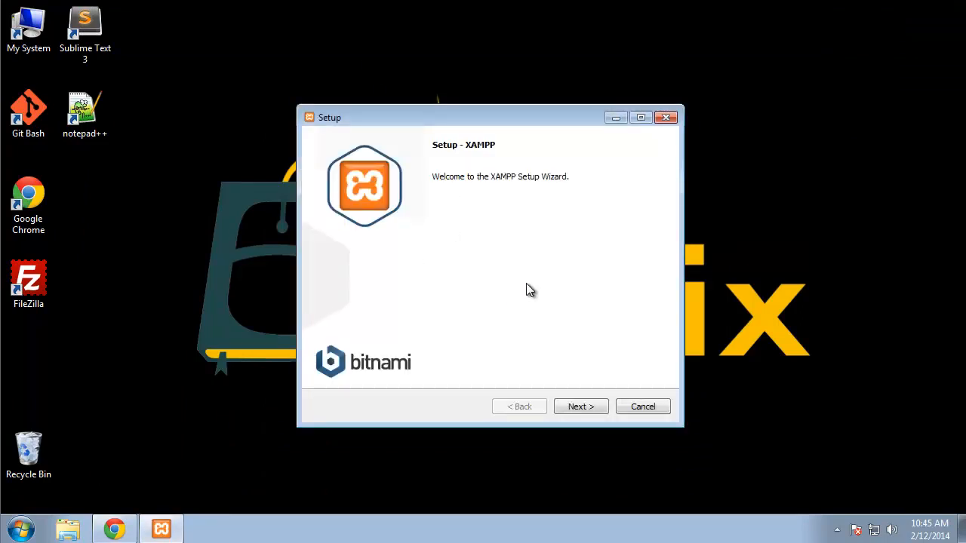
Exclude FileZilla FTP Server, Mercury Mail Server, Tomcat, Webalizer and Fake Sendmail from the components to install
left_click(573, 407)
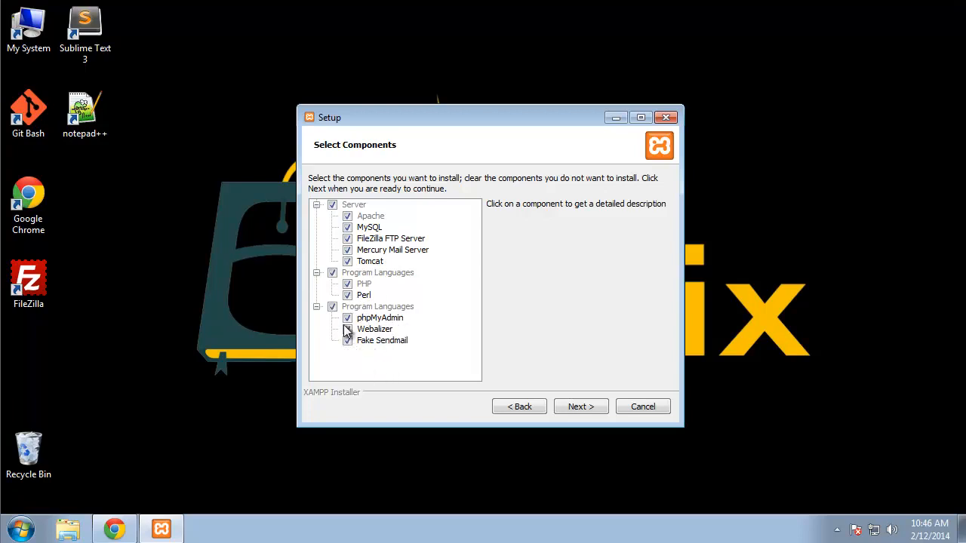
left_click(347, 240)
left_click(347, 251)
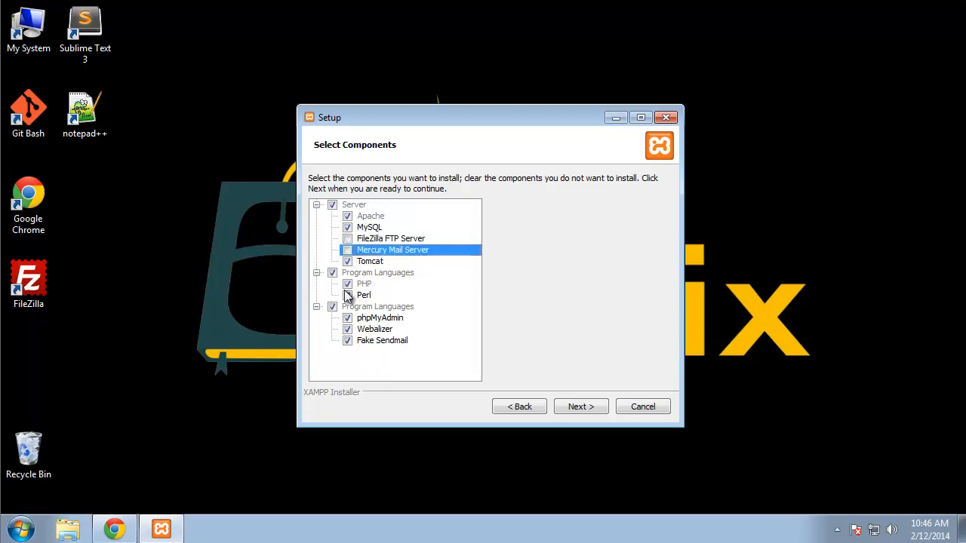
left_click(347, 261)
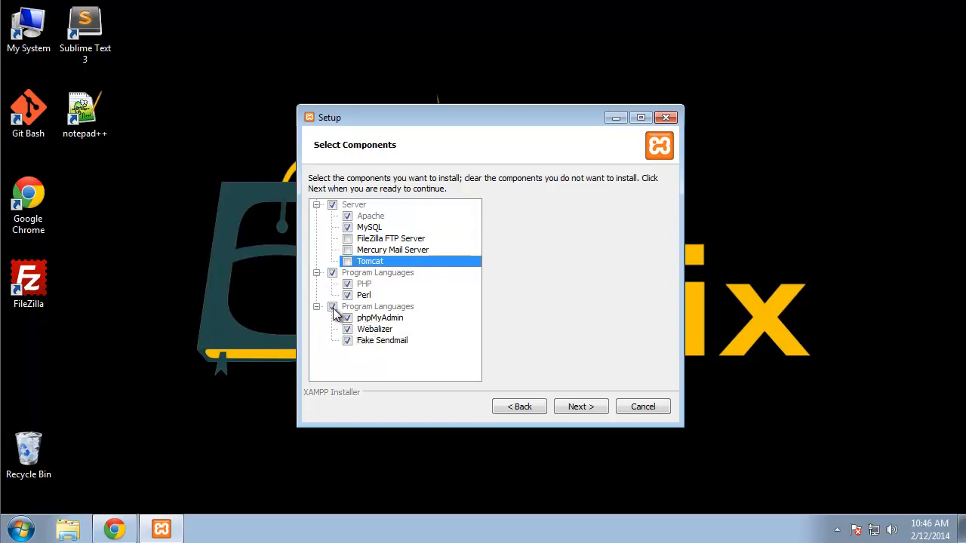
left_click(347, 330)
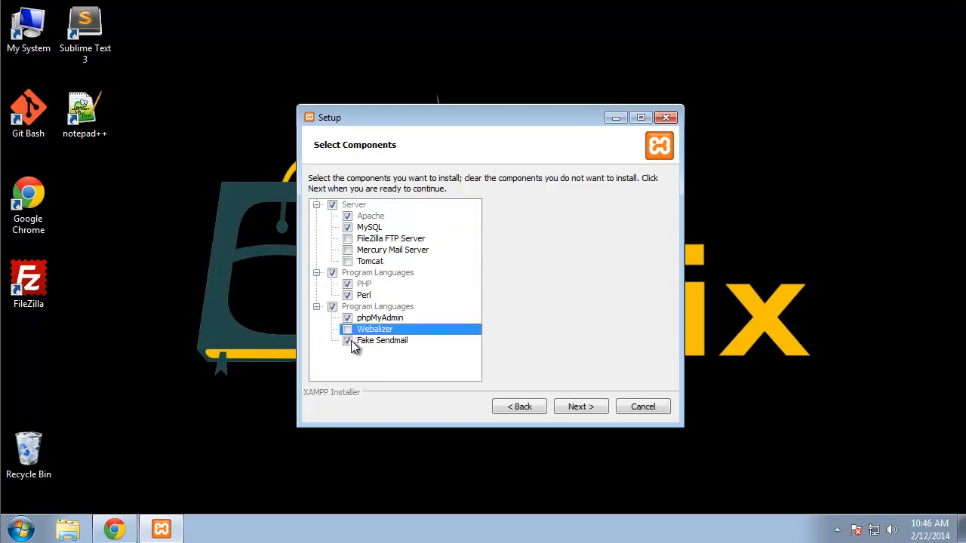
left_click(349, 340)
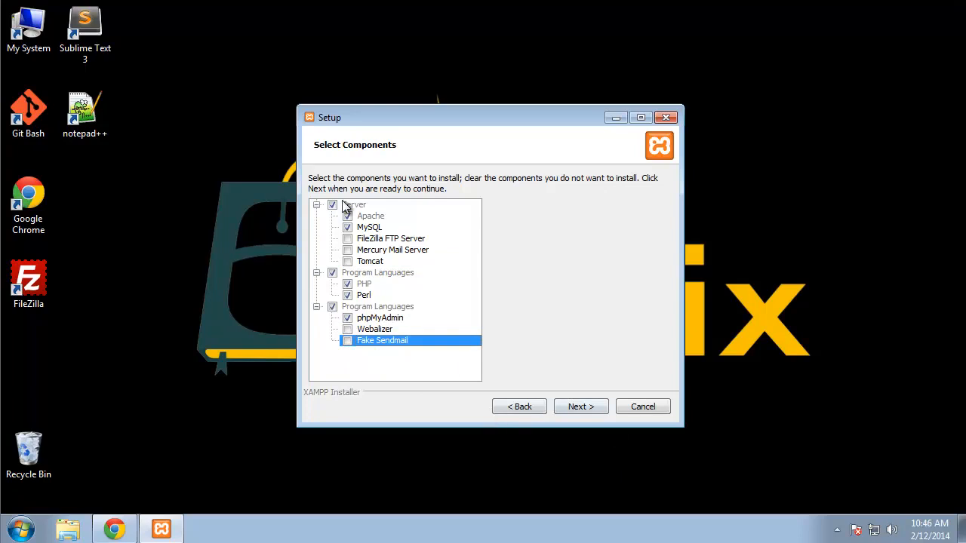
left_click(574, 406)
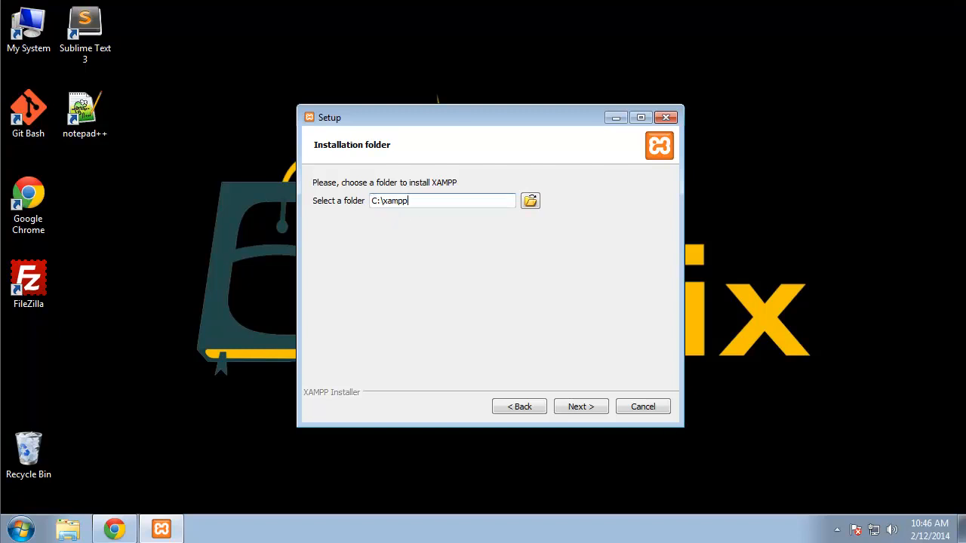
Install XAMPP in C:\xampp, closing the BitNami web page, and finish the setup with the Control Panel set to start
left_click(587, 407)
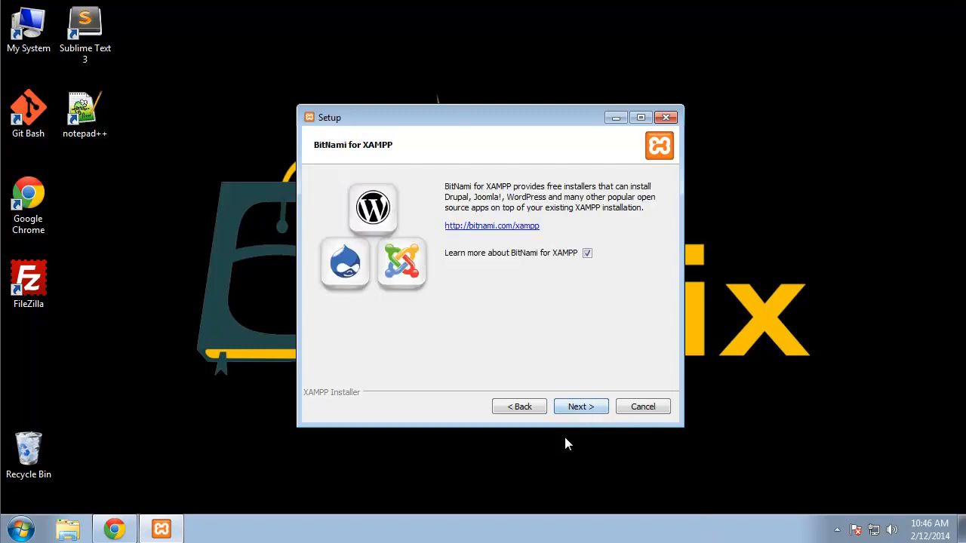
left_click(585, 407)
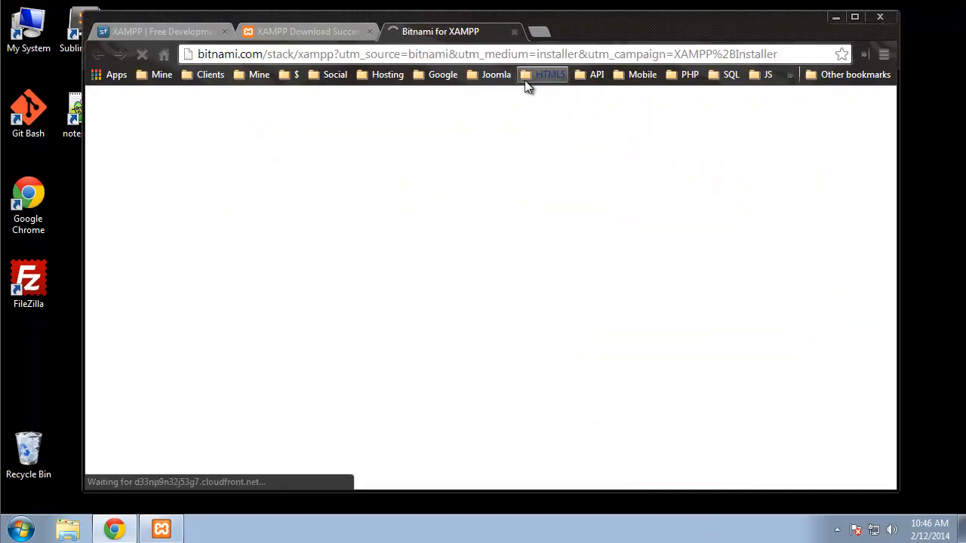
left_click(514, 33)
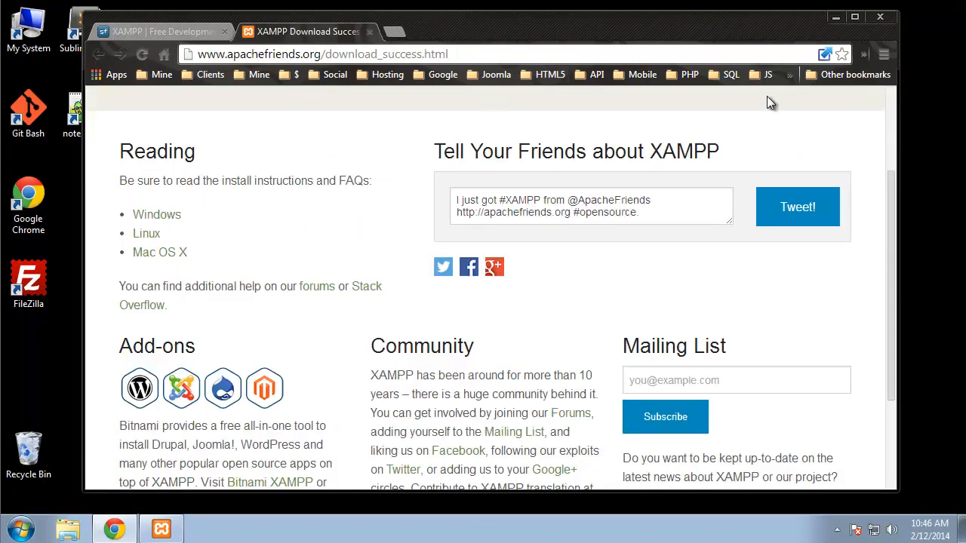
left_click(836, 16)
left_click(578, 407)
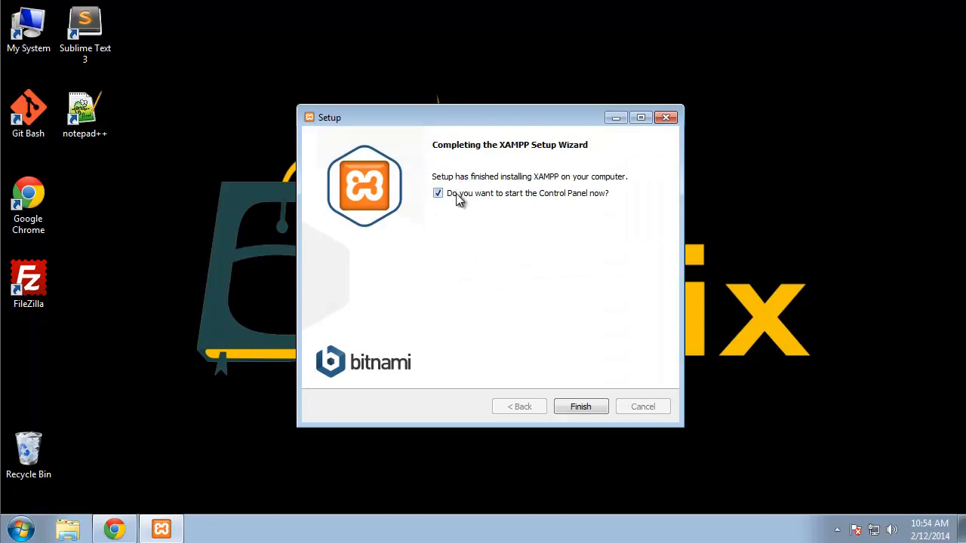
left_click(578, 408)
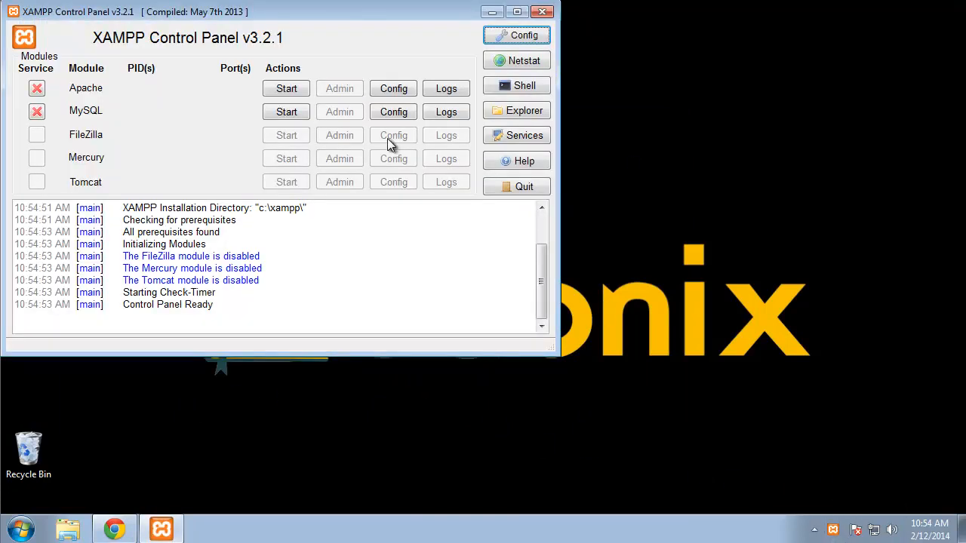
Install Apache as a service from the XAMPP Control Panel and allow it through Windows Firewall on private networks
left_click_drag(284, 22, 445, 61)
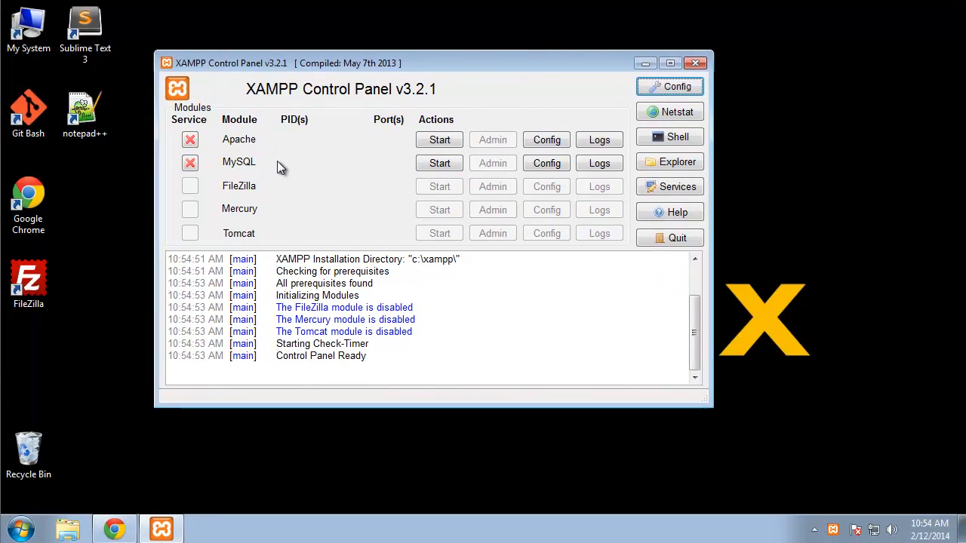
left_click(190, 140)
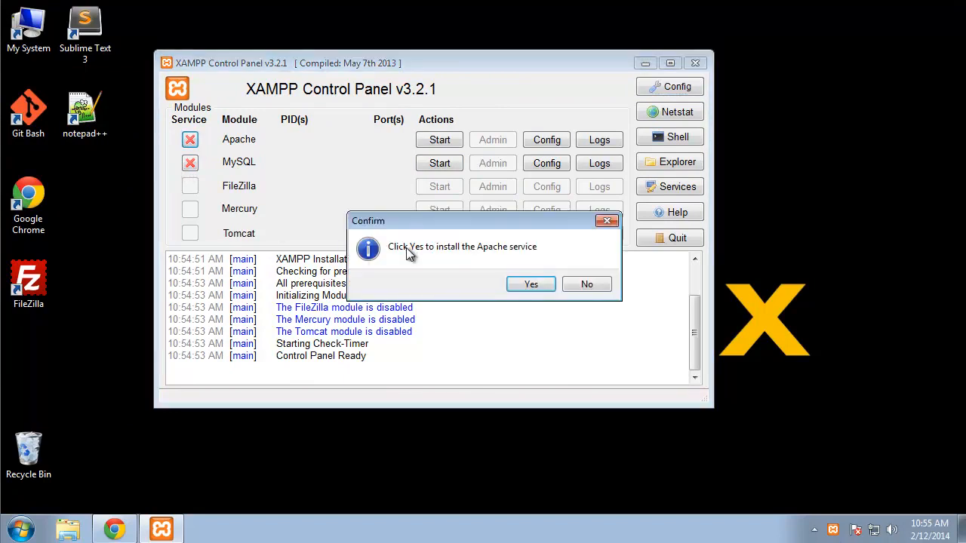
left_click(521, 285)
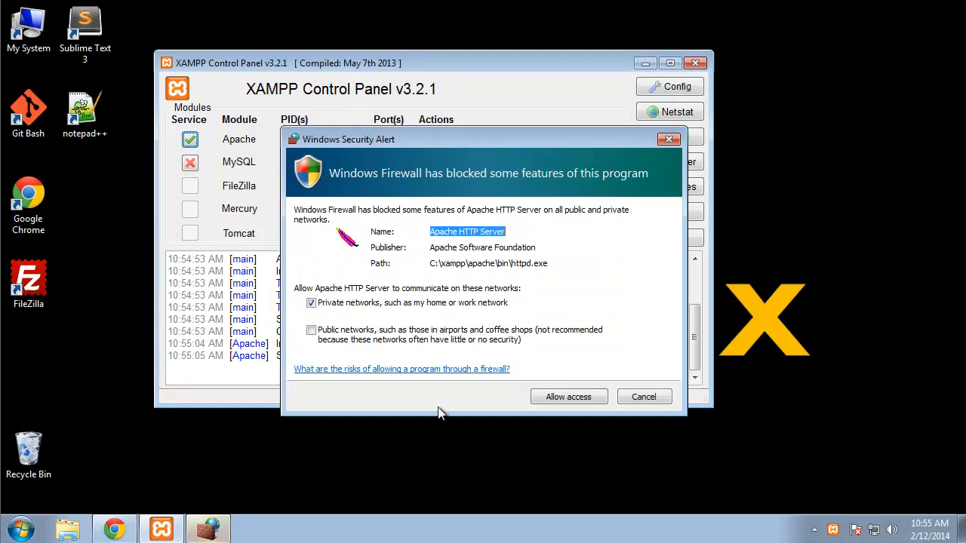
left_click(546, 396)
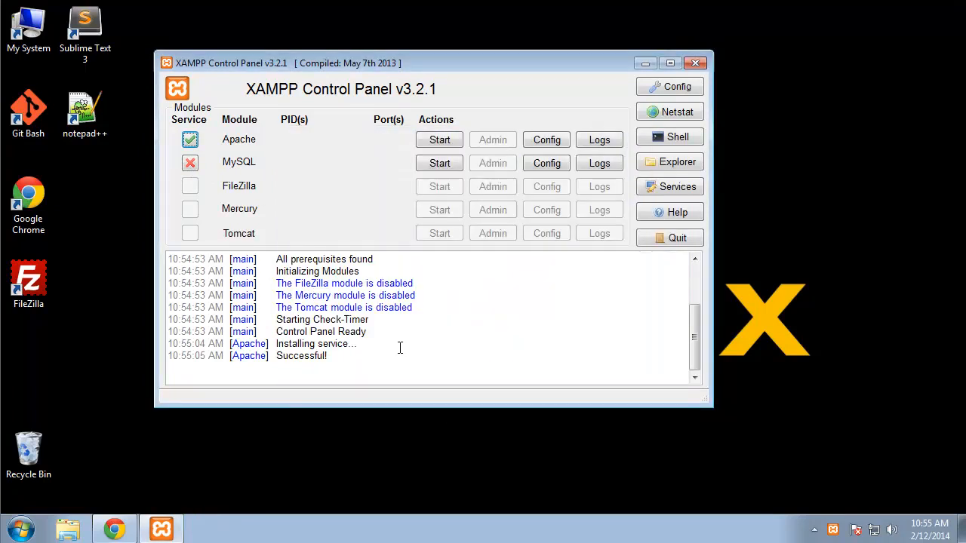
Install MySQL as a service and start both the Apache and MySQL modules
left_click(189, 163)
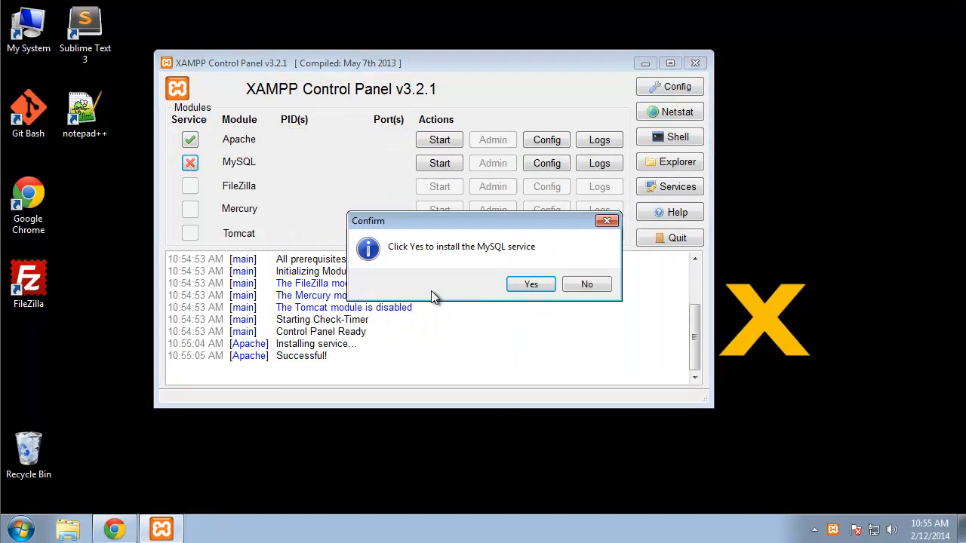
left_click(526, 287)
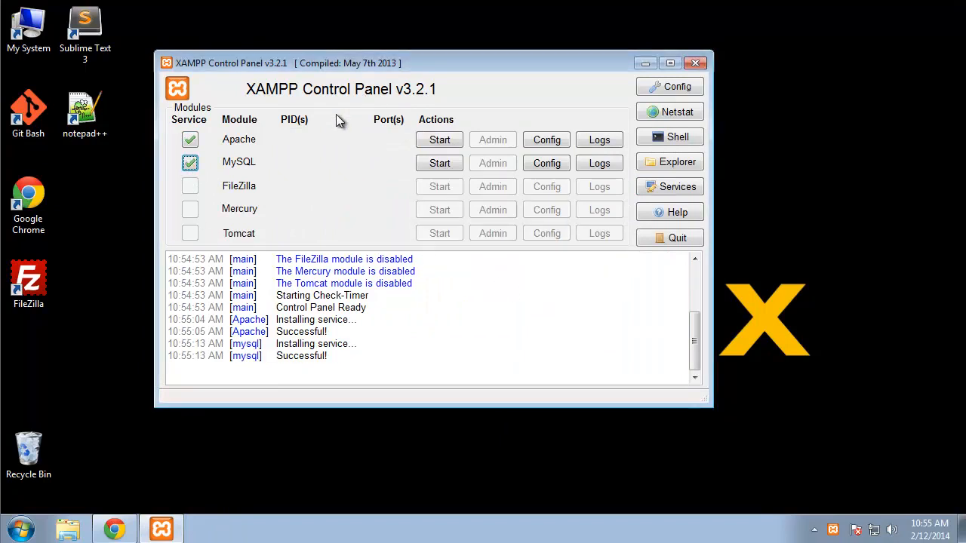
left_click(436, 140)
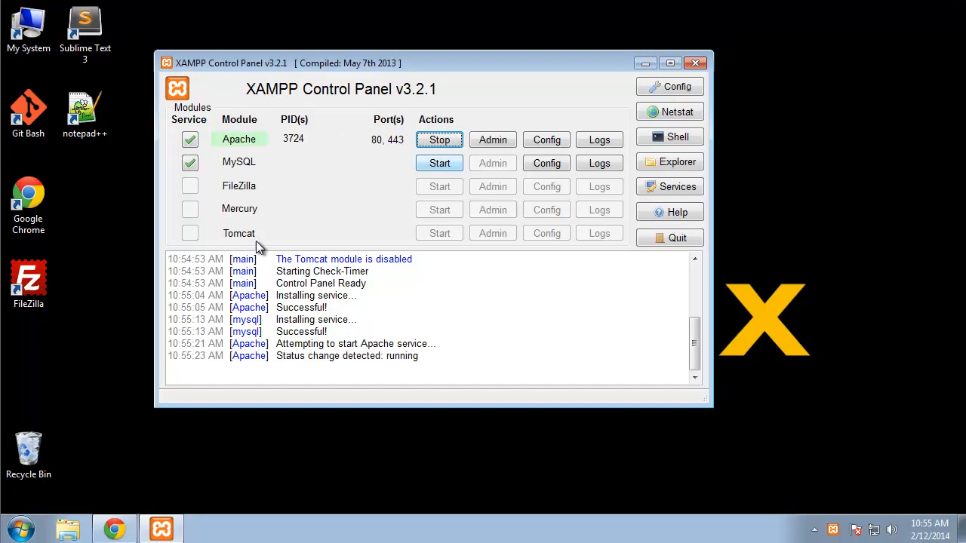
left_click(447, 169)
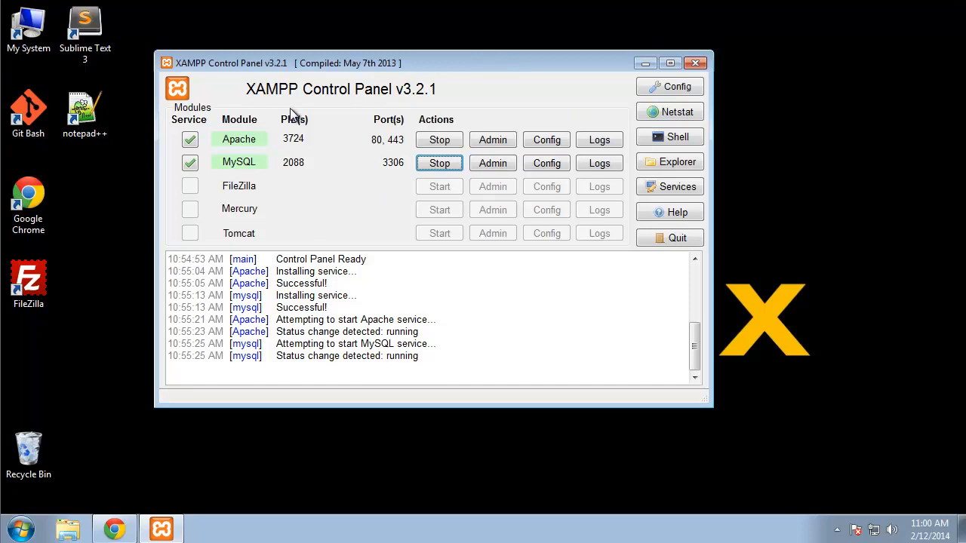
Open the htdocs folder inside C:\xampp in the file explorer
double_click(28, 31)
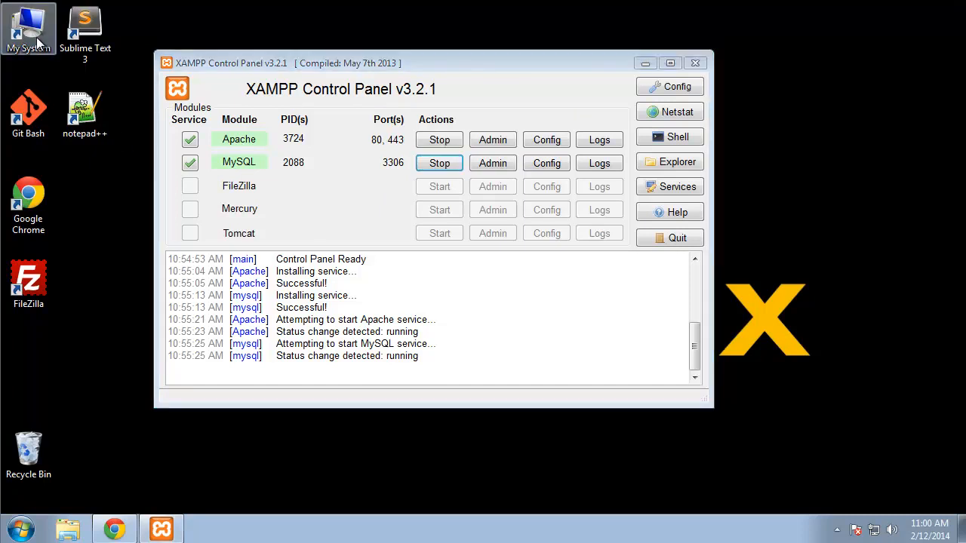
mouse_move(410, 44)
left_mouse_down()
mouse_move(302, 30)
mouse_move(424, 44)
left_mouse_up()
left_click(391, 136)
double_click(392, 136)
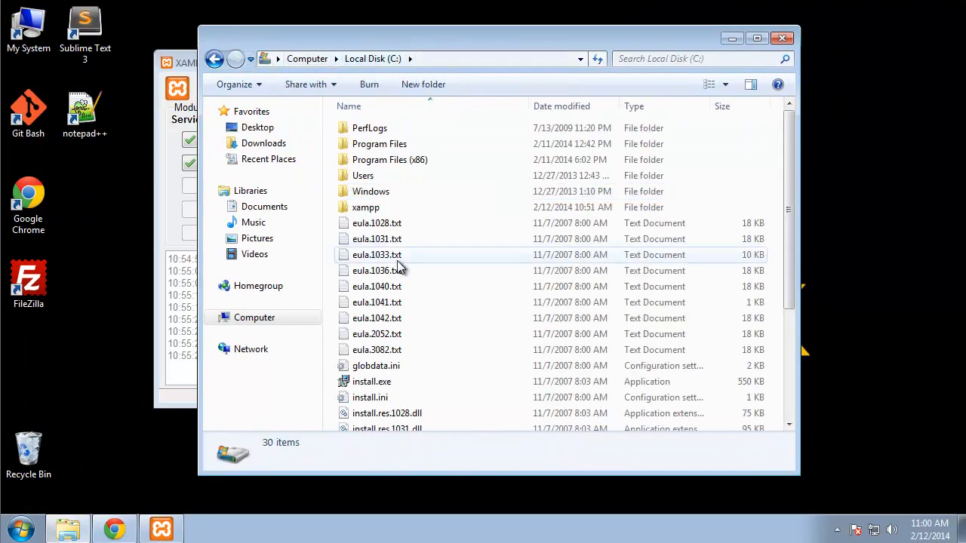
double_click(381, 208)
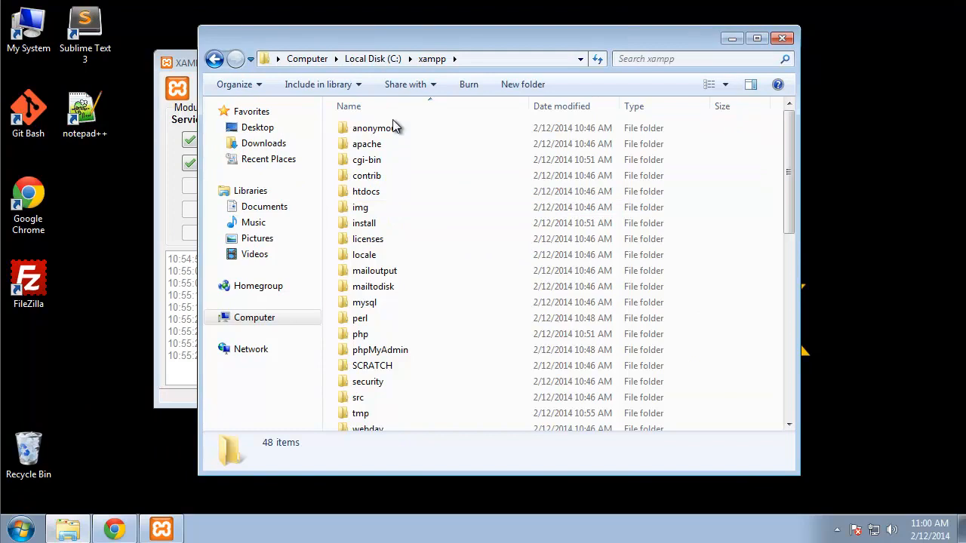
double_click(372, 192)
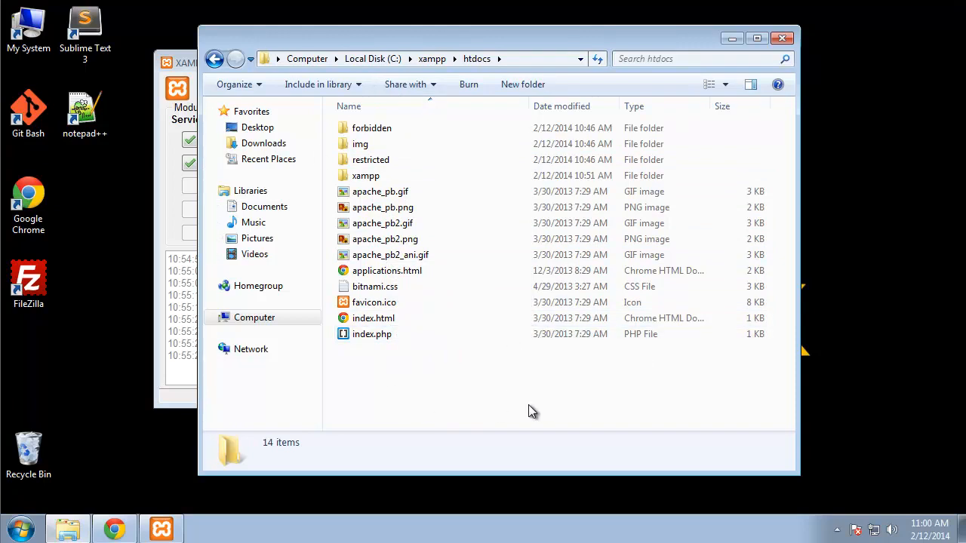
double_click(38, 36)
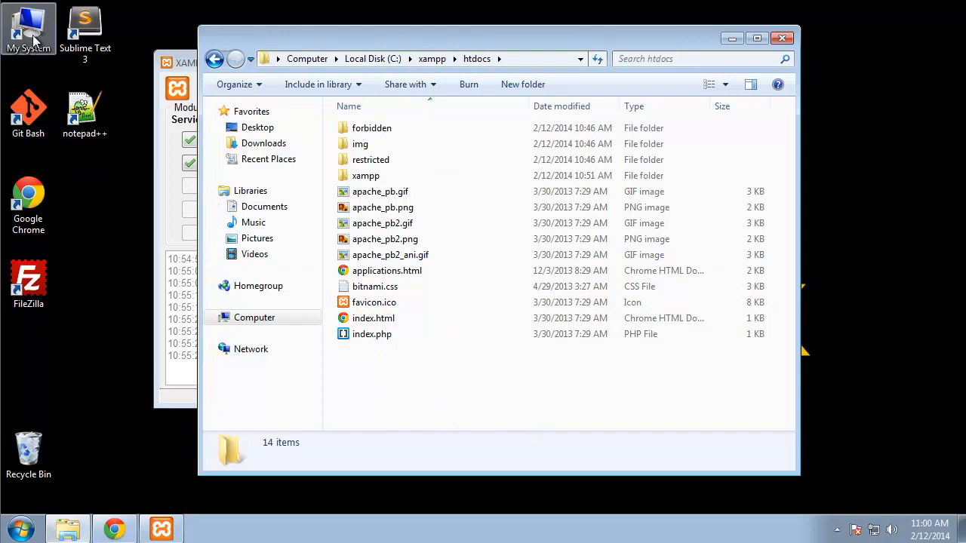
left_click(800, 58)
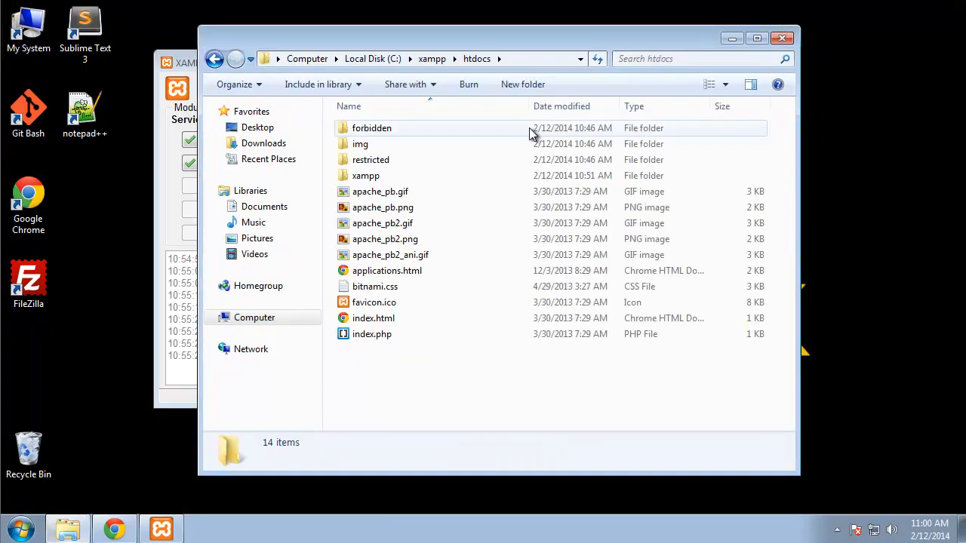
Switch to Google Chrome, load localhost and choose English on the XAMPP splash page
left_click(111, 530)
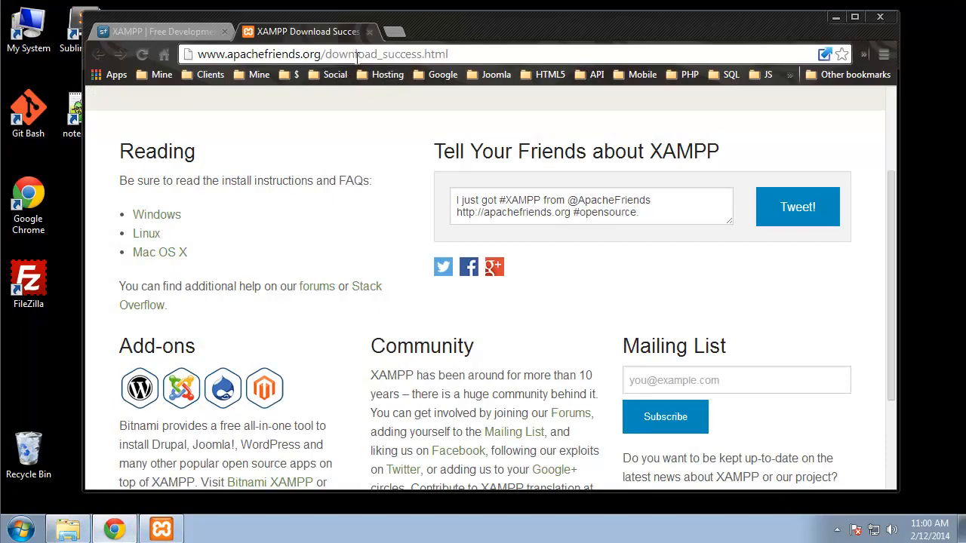
left_click(356, 57)
type("localhost")
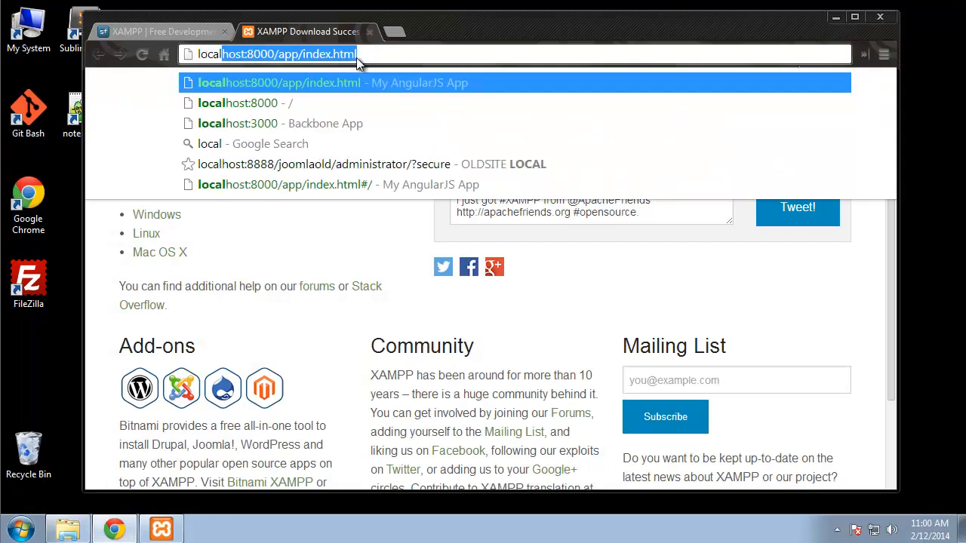
key("Delete")
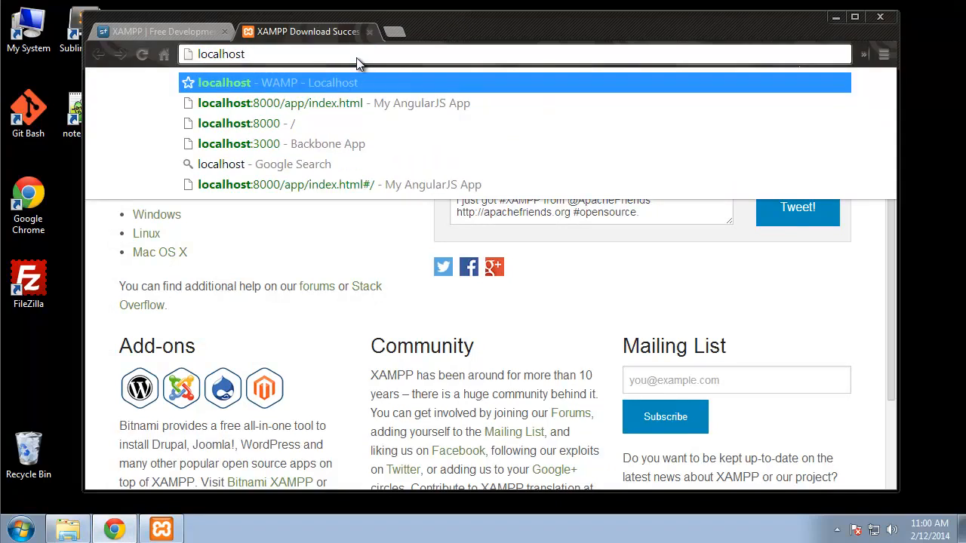
key("Return")
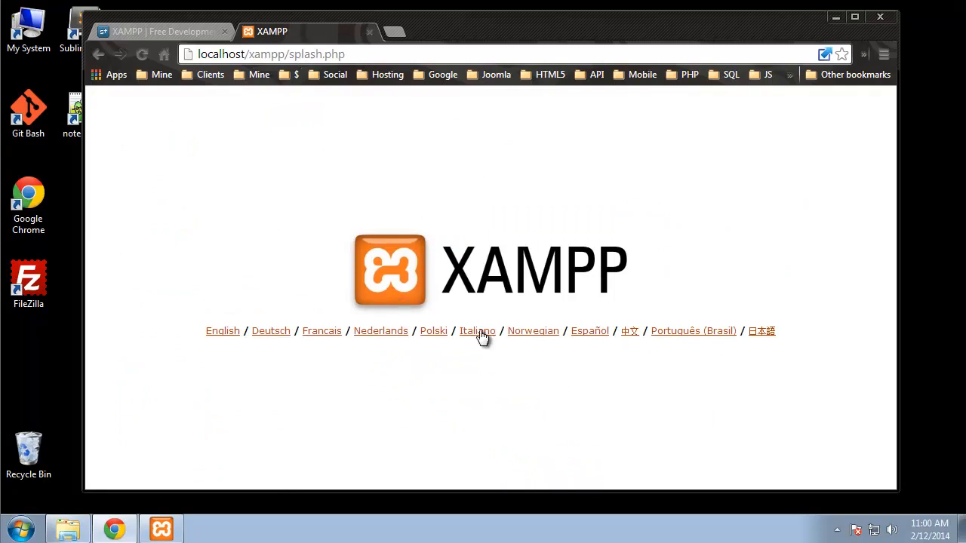
left_click(218, 332)
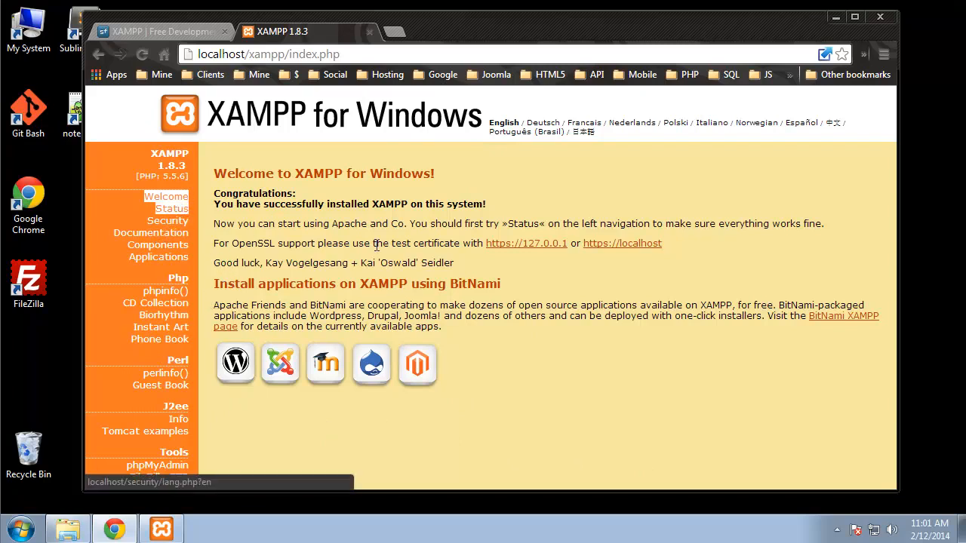
Review the security status on XAMPP's Security page and follow the xamppsecurity.php link to the MySQL and directory protection console
left_click(183, 221)
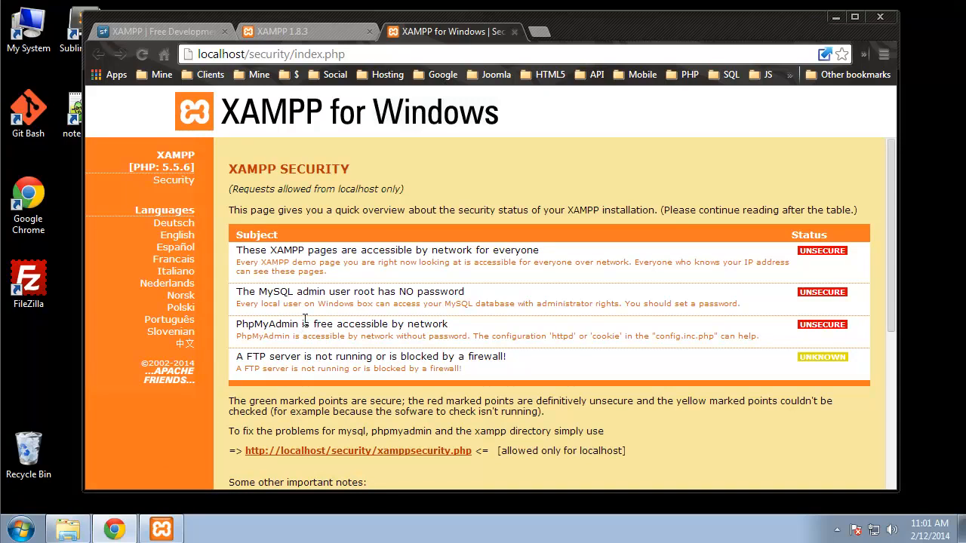
left_click_drag(489, 294, 257, 289)
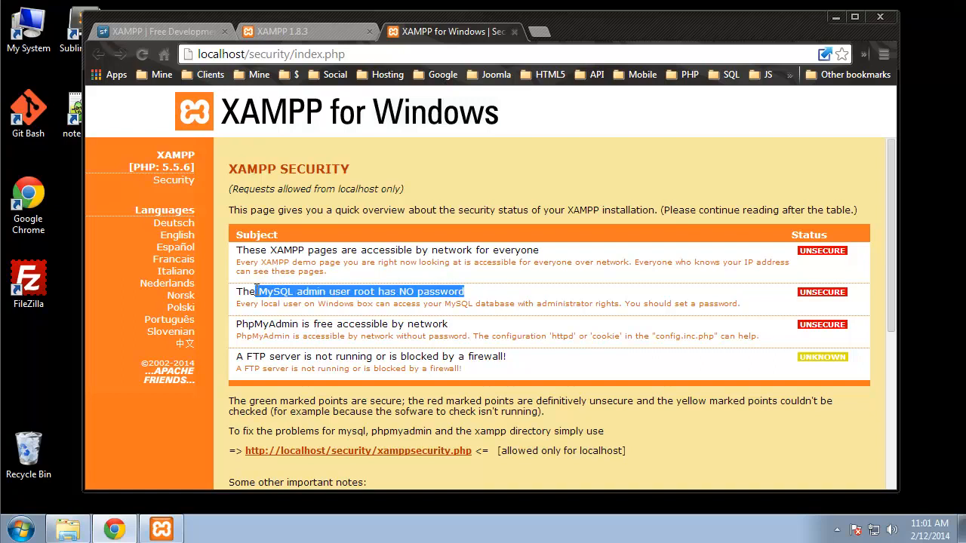
left_click(670, 427)
scroll(670, 427, "down", 3)
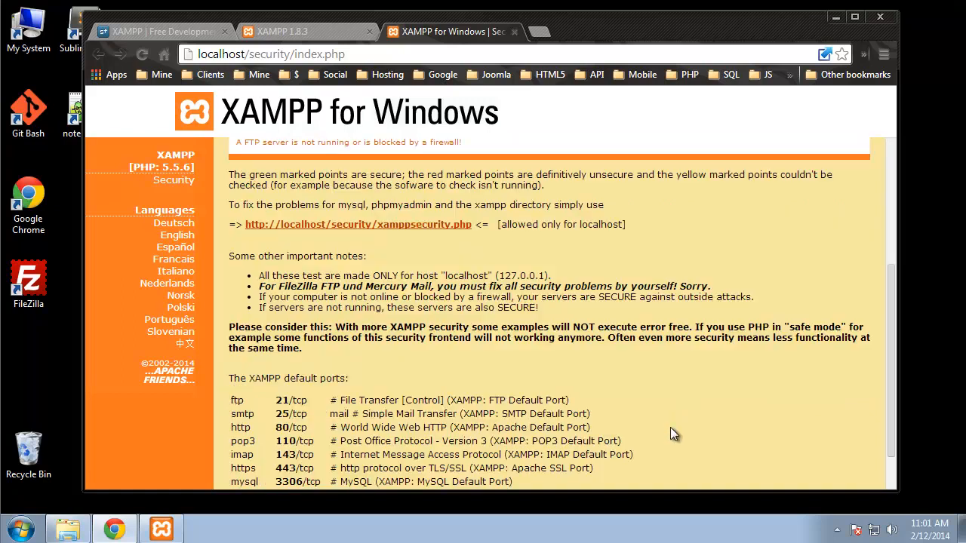
scroll(424, 273, "up", 1)
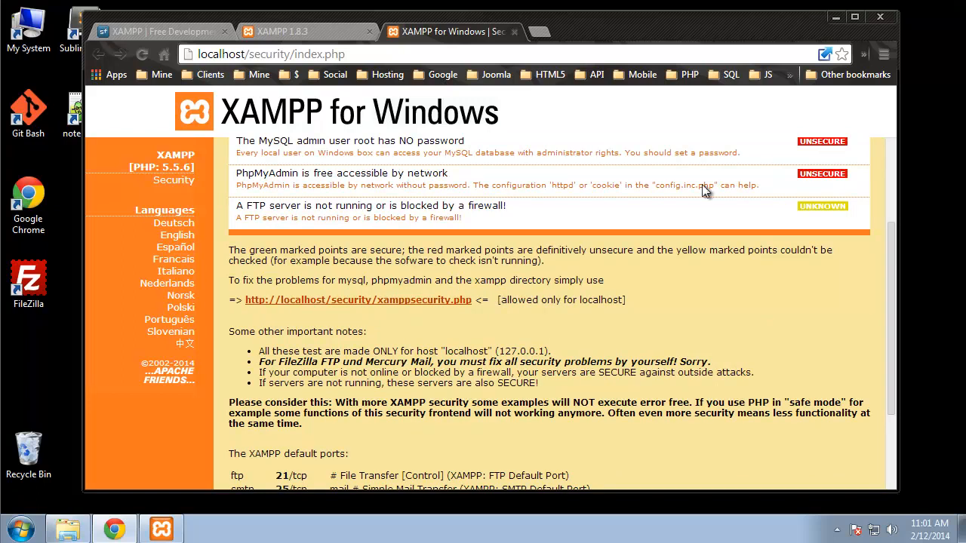
scroll(678, 219, "up", 2)
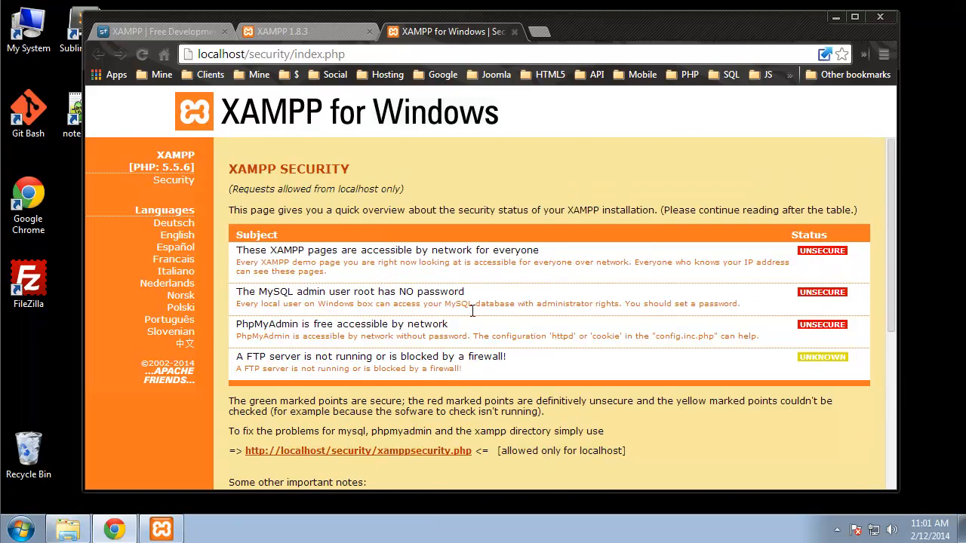
scroll(319, 359, "down", 2)
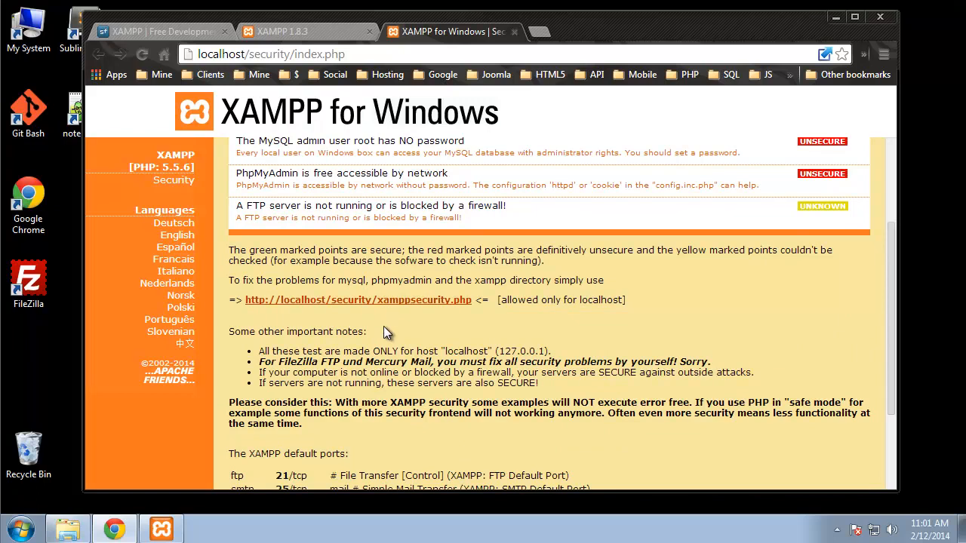
scroll(400, 302, "down", 2)
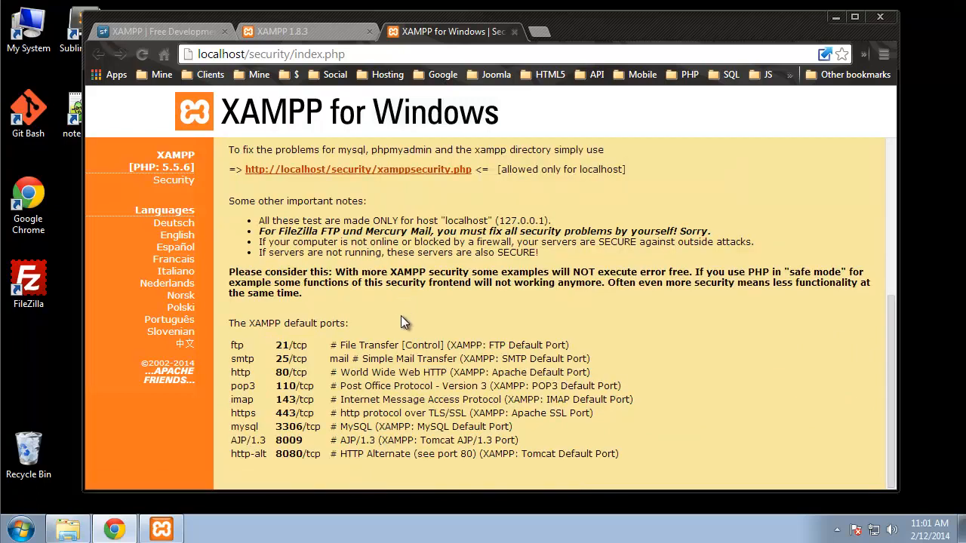
scroll(401, 315, "up", 2)
left_click(390, 320)
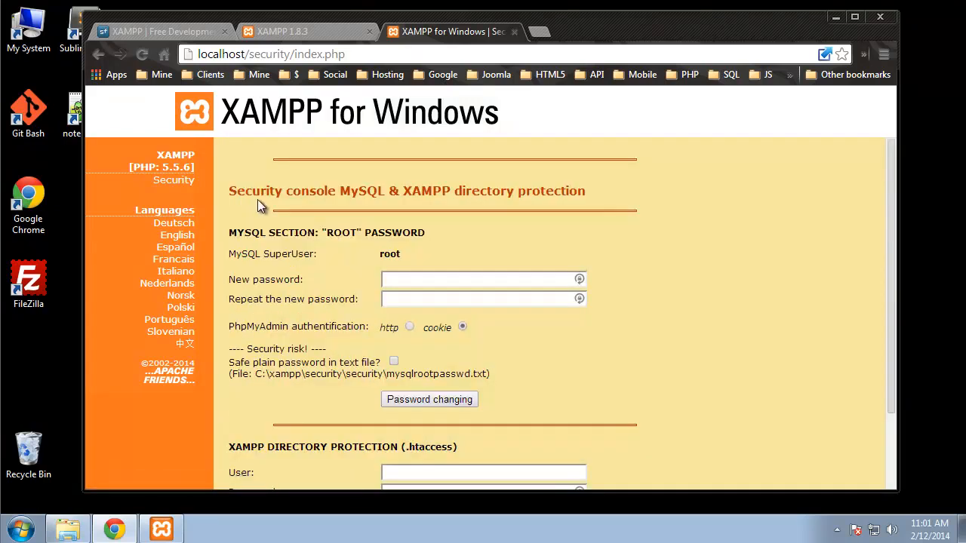
Enter and repeat a new password for the MySQL superuser root with cookie authentication, and submit the password change
scroll(260, 205, "down", 1)
left_click_drag(415, 180, 321, 179)
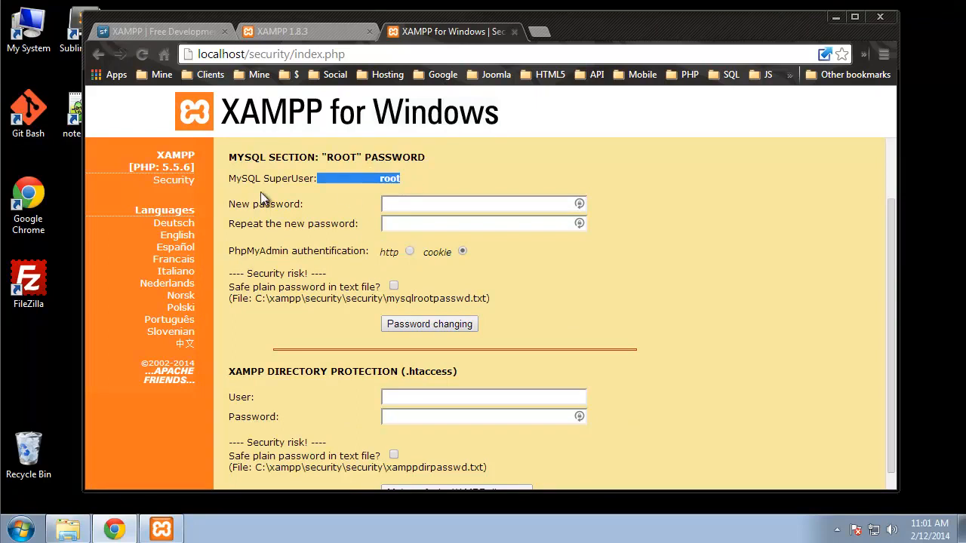
left_click(419, 205)
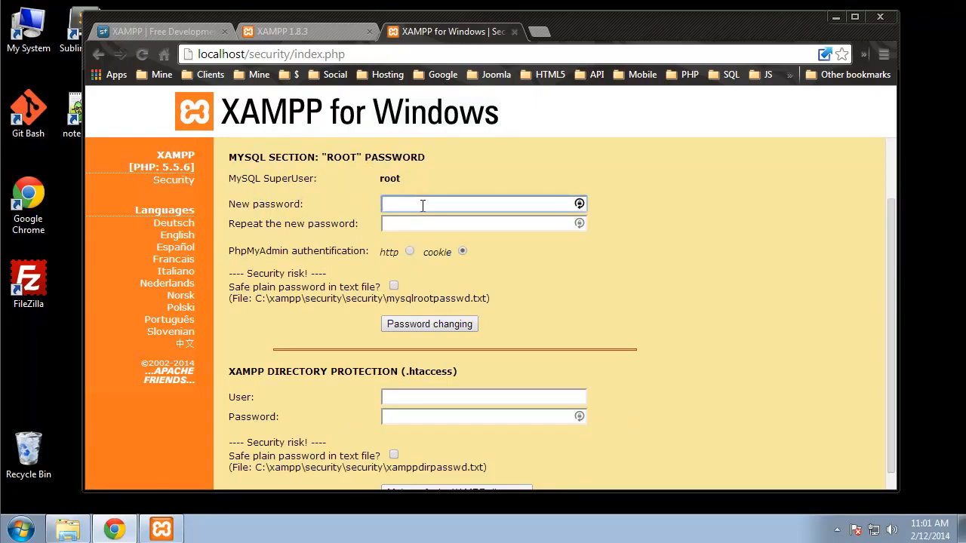
double_click(422, 206)
type("••••")
left_click(436, 226)
type("•••")
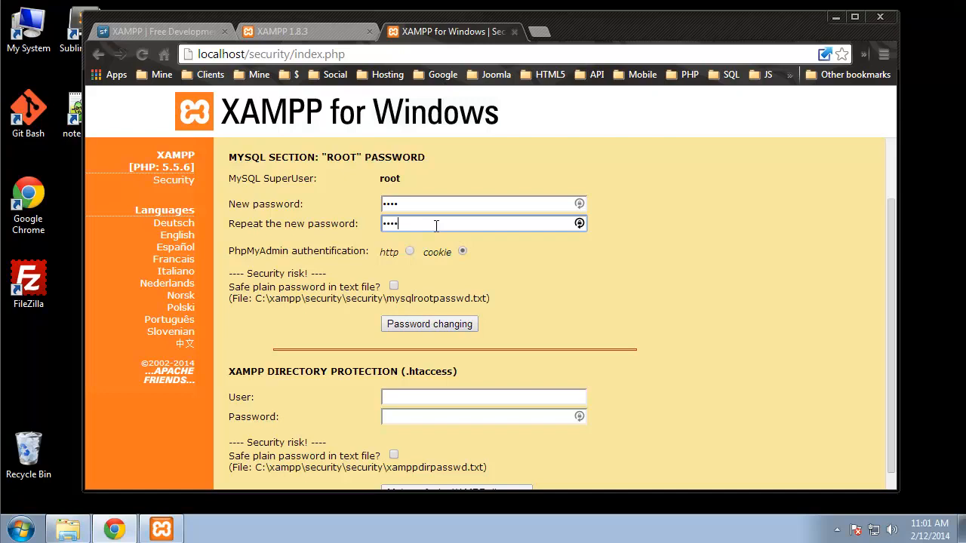
type("•")
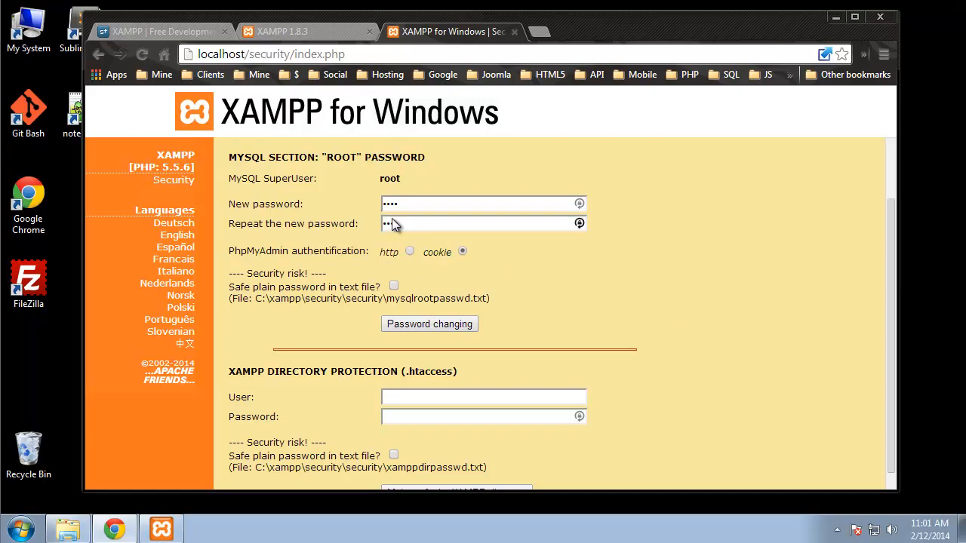
scroll(305, 204, "down", 1)
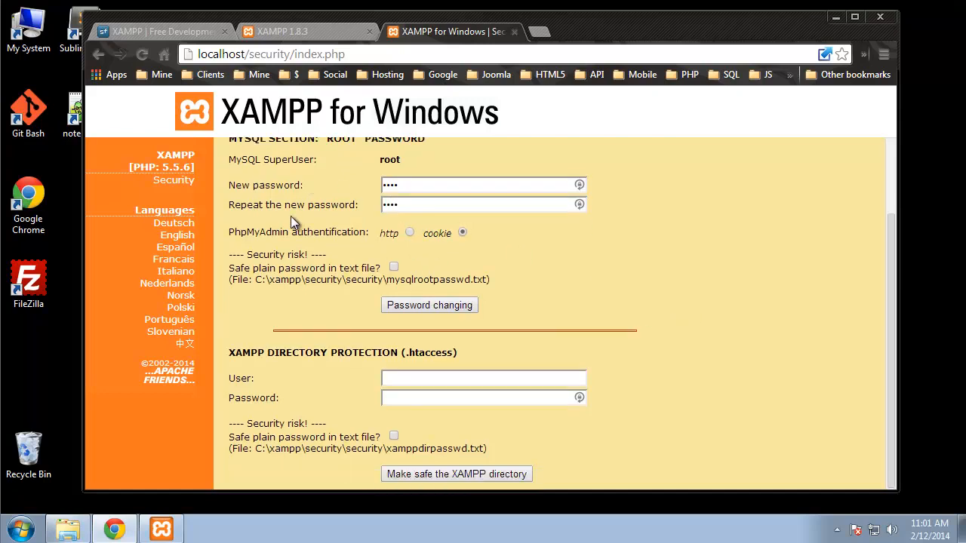
left_click(435, 306)
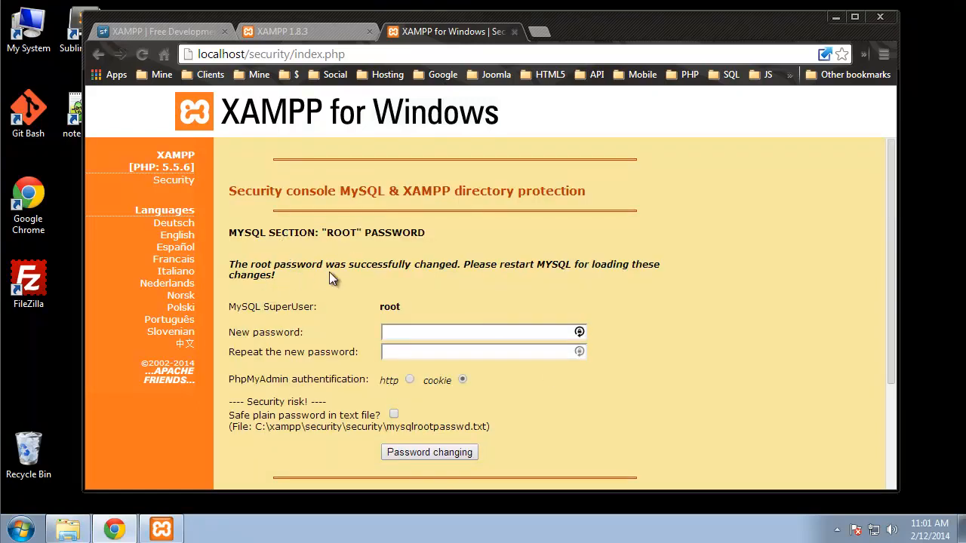
Restart MySQL from the XAMPP Control Panel, move its window aside and return to the browser
left_click_drag(347, 264, 455, 276)
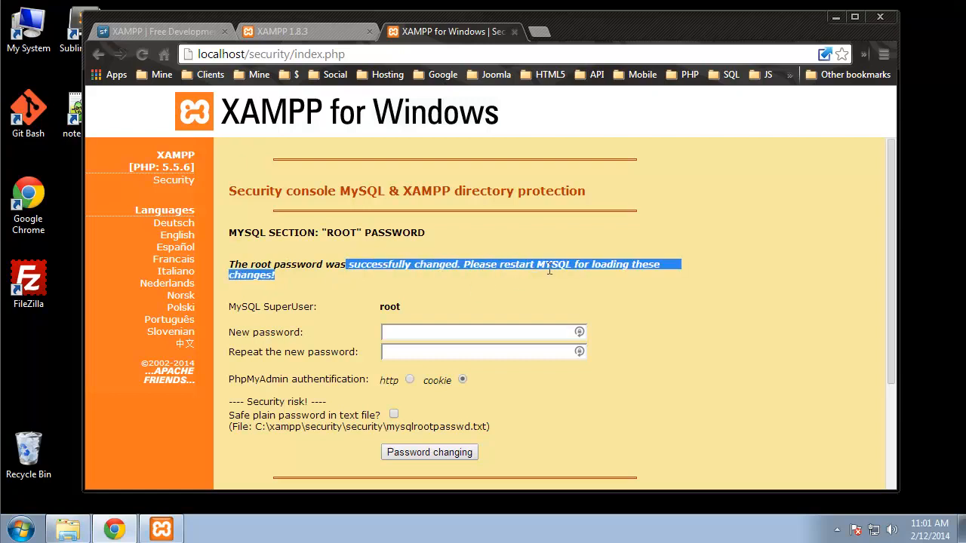
left_click(763, 394)
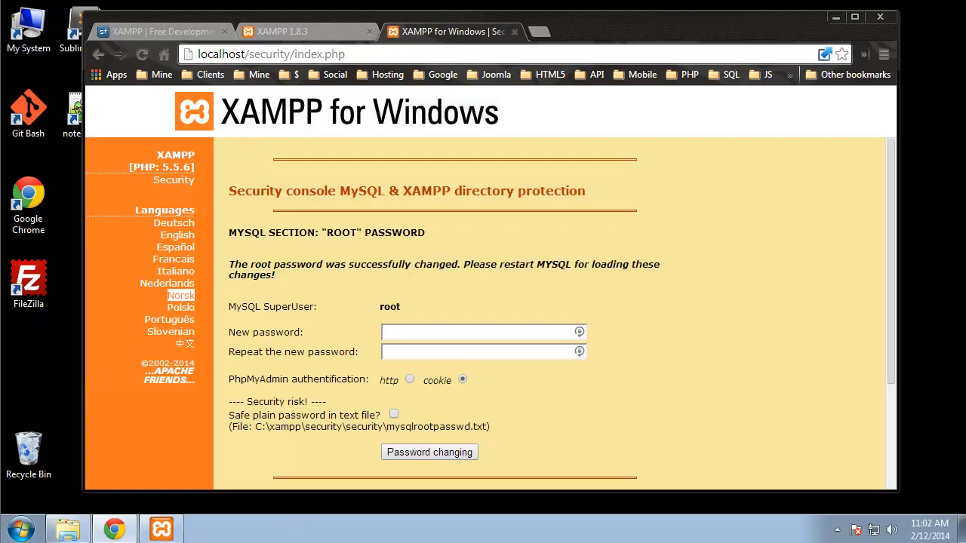
left_click(184, 535)
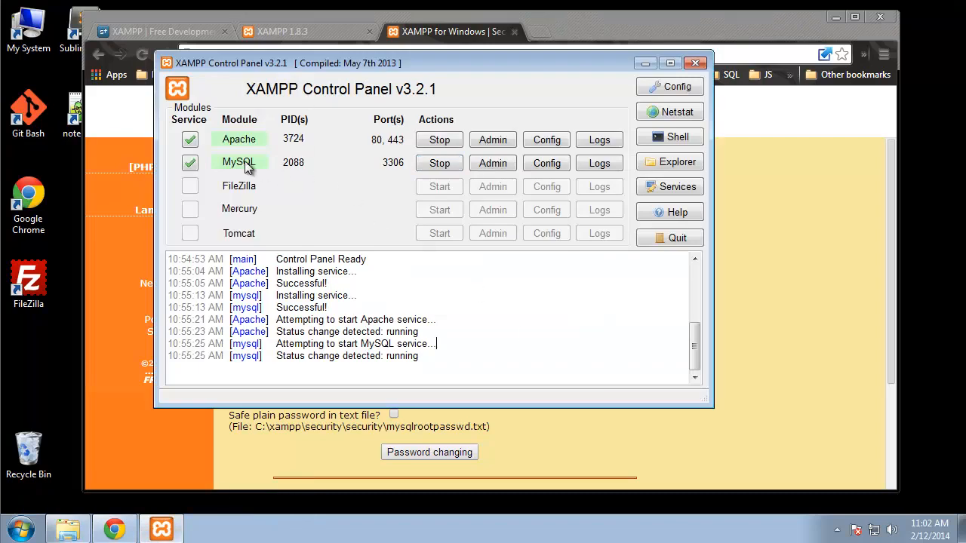
left_click(444, 170)
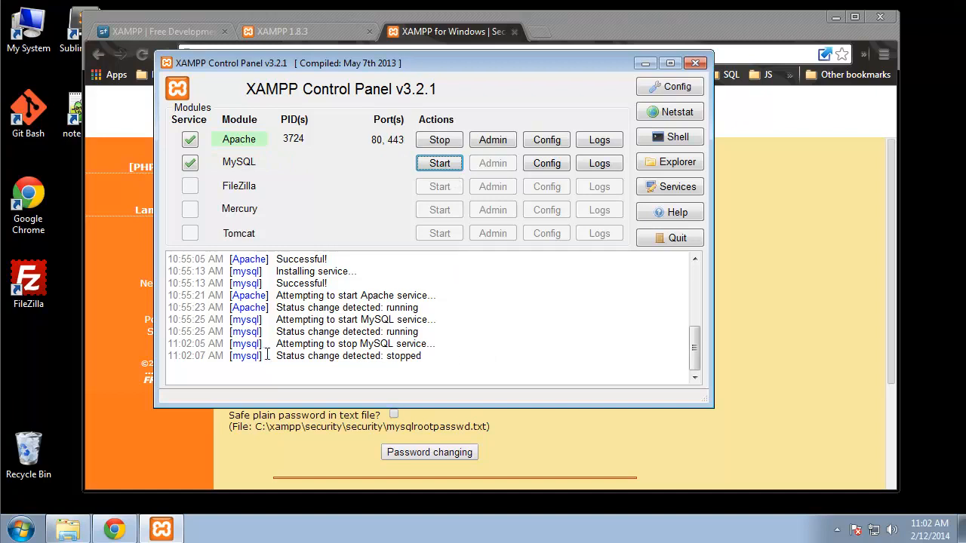
left_click_drag(277, 337, 491, 360)
left_click(492, 360)
left_click(440, 164)
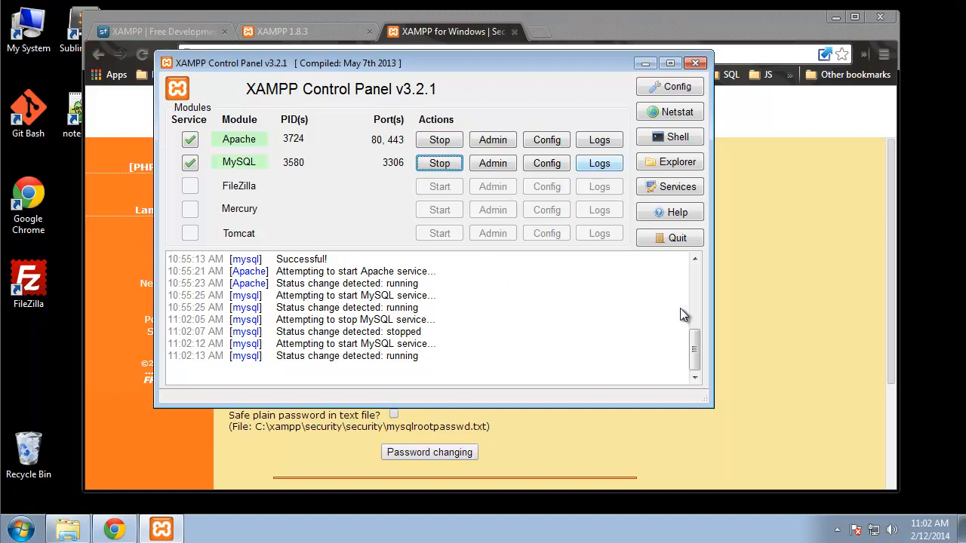
left_click_drag(532, 68, 415, 118)
left_click(438, 36)
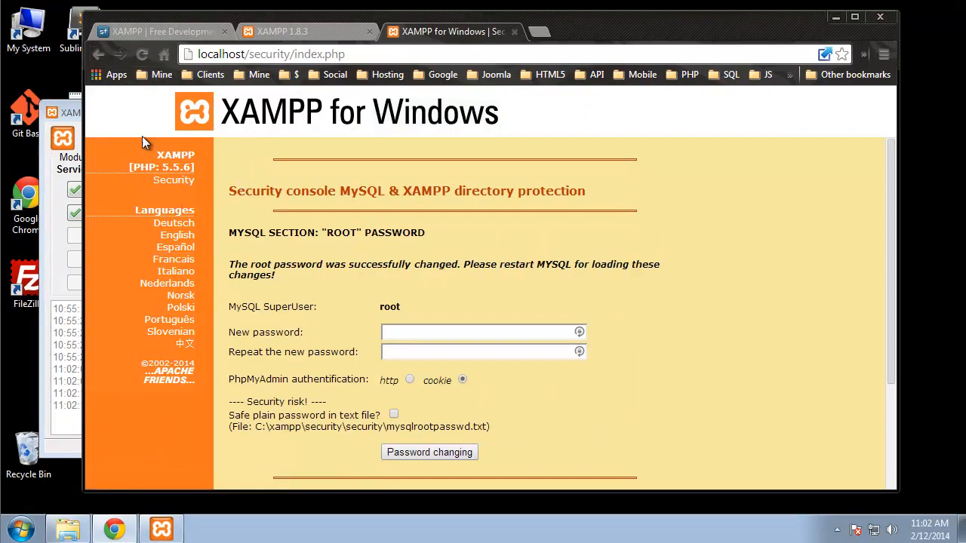
left_click(209, 121)
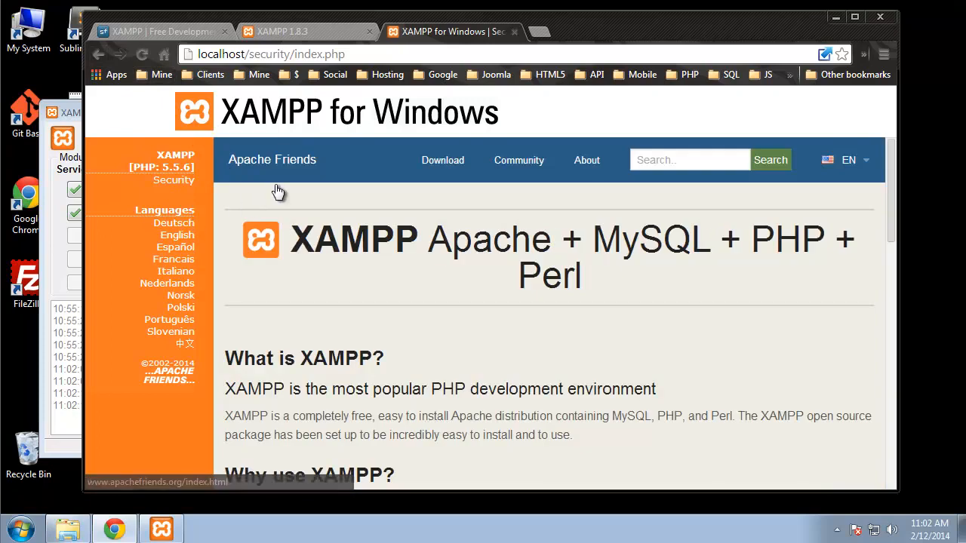
scroll(298, 188, "down", 3)
scroll(298, 188, "down", 4)
scroll(249, 204, "up", 4)
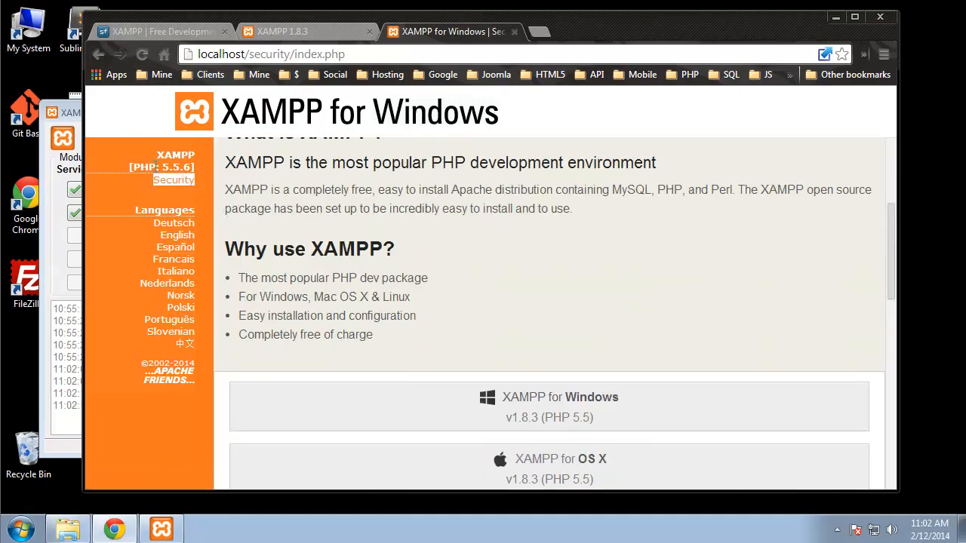
Shorten the address to localhost to load the XAMPP welcome page, and open phpMyAdmin from its tools
left_click_drag(355, 52, 249, 54)
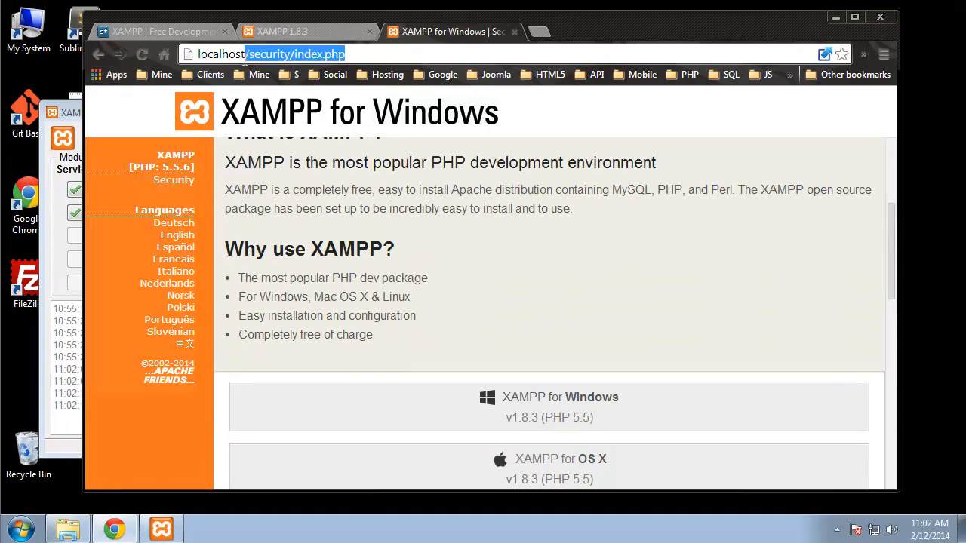
key("BackSpace")
key("Return")
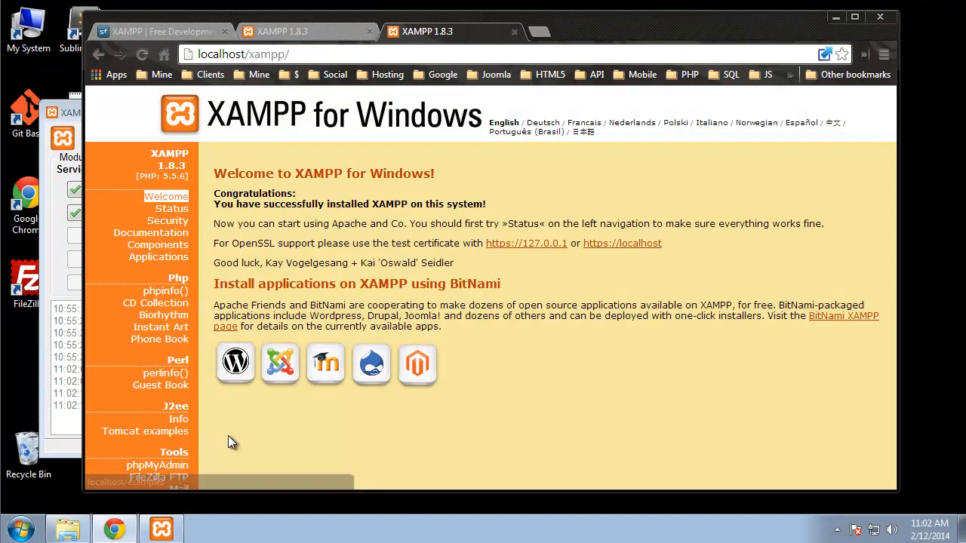
left_click(157, 465)
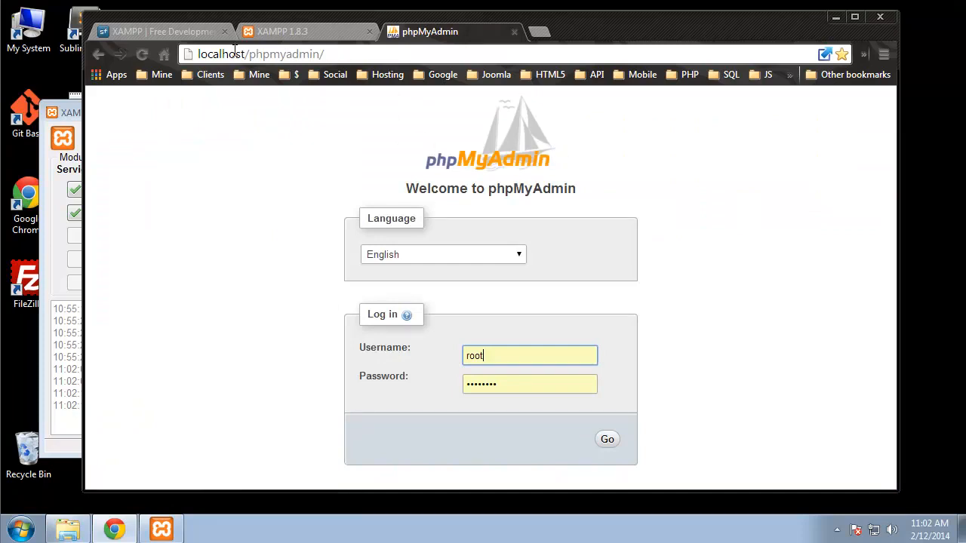
Open phpMyAdmin again through the Admin action of the MySQL module in the XAMPP Control Panel
left_click_drag(209, 54, 324, 55)
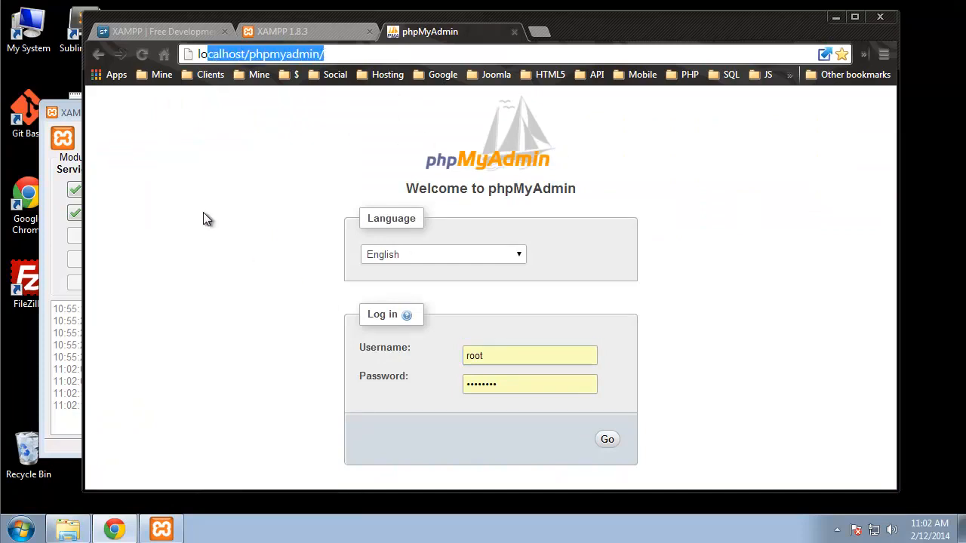
left_click(46, 195)
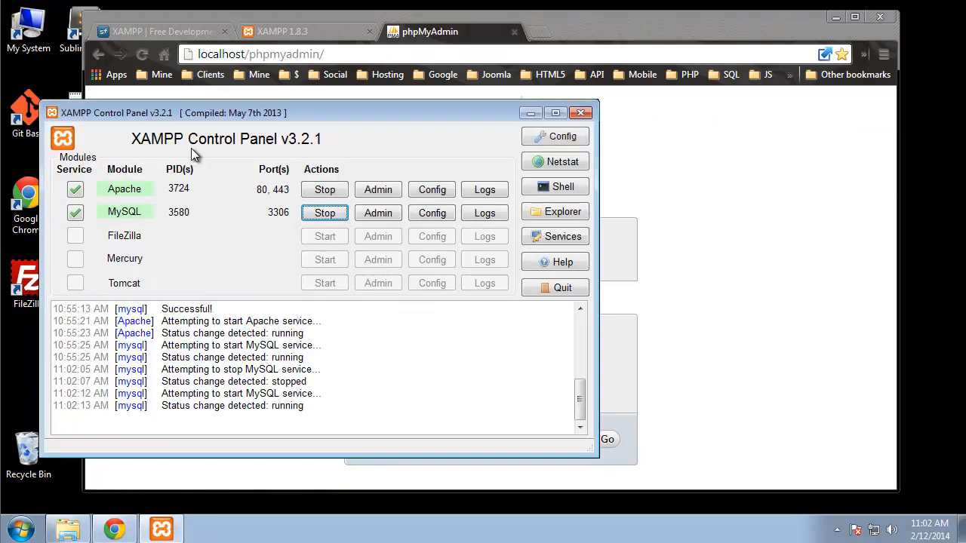
left_click(377, 213)
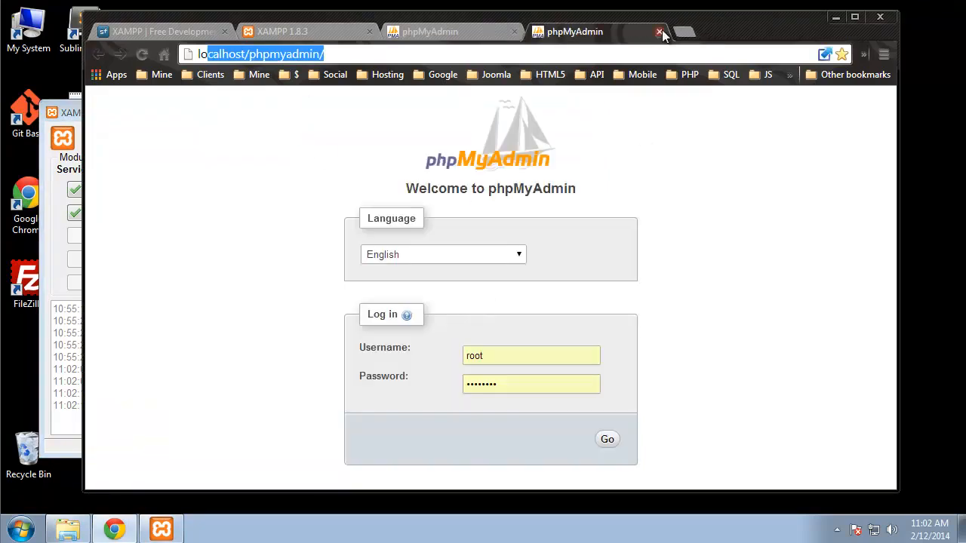
Close the duplicate phpMyAdmin tab and log in to phpMyAdmin as root, entering the MySQL account password
left_click(659, 32)
left_click_drag(520, 386, 457, 383)
type("••••")
left_click(772, 323)
left_click_drag(513, 356, 463, 355)
left_click(607, 440)
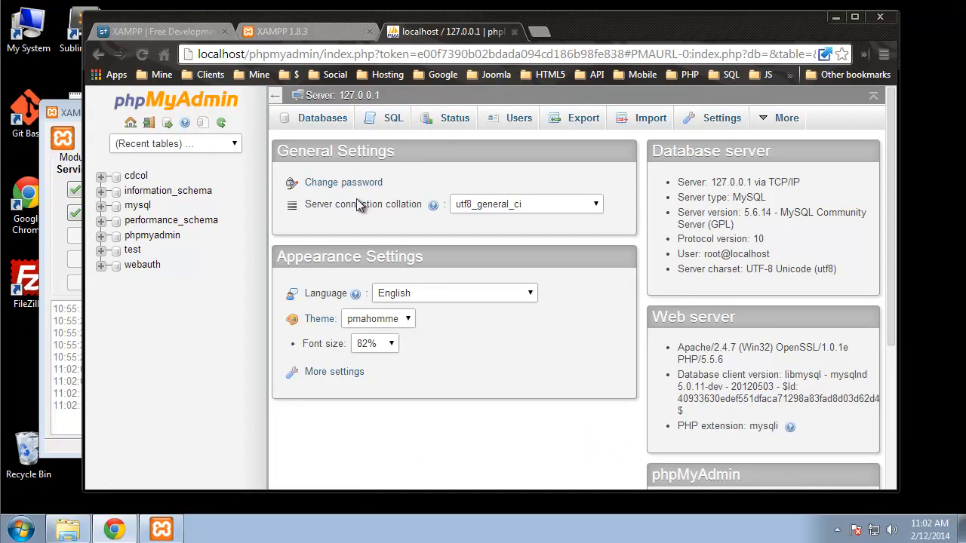
Open the cdcol database from the database list and browse the records of its cds table
left_click(323, 118)
scroll(368, 226, "down", 1)
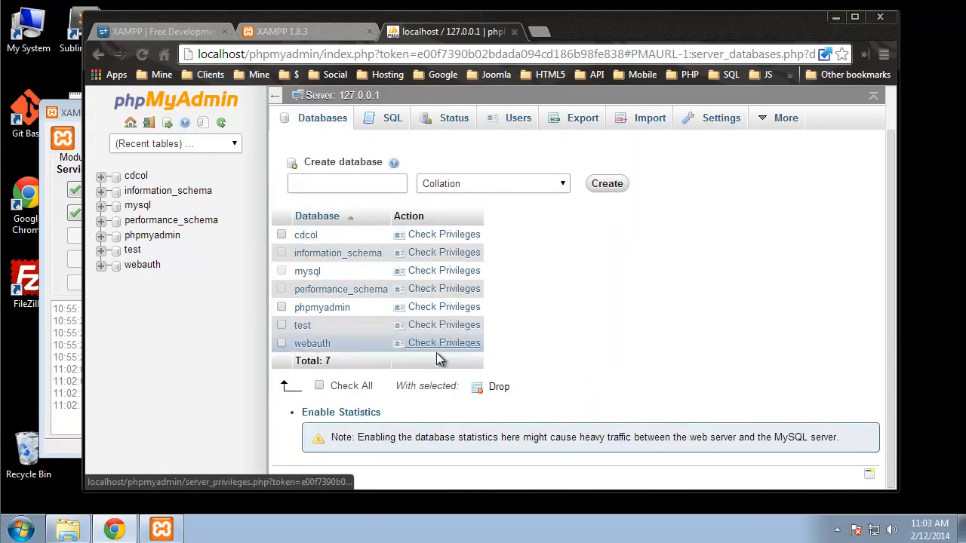
left_click(306, 236)
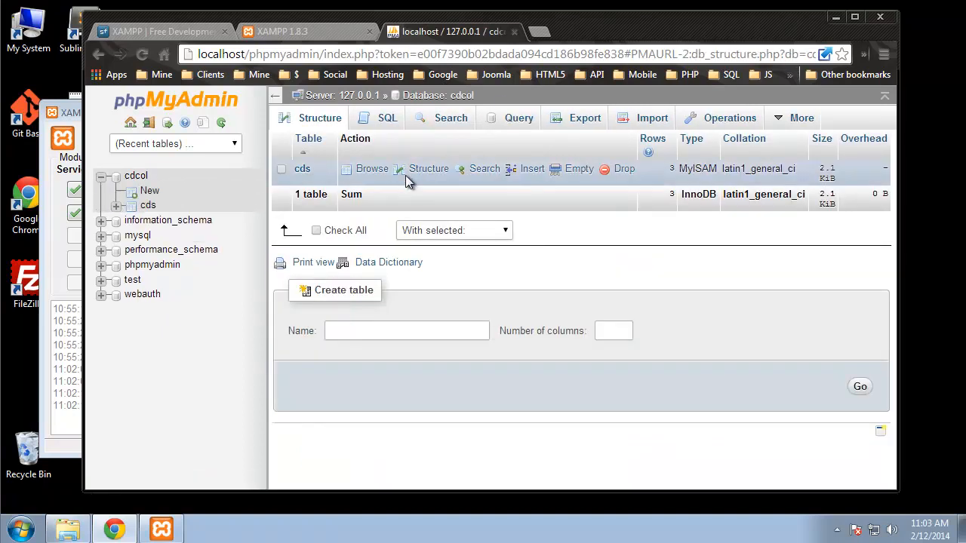
left_click(302, 171)
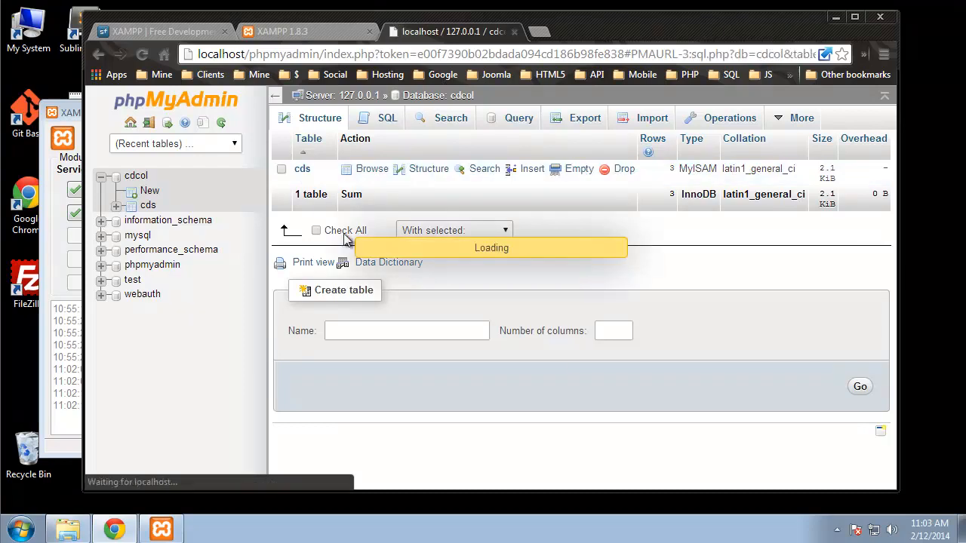
scroll(498, 370, "down", 2)
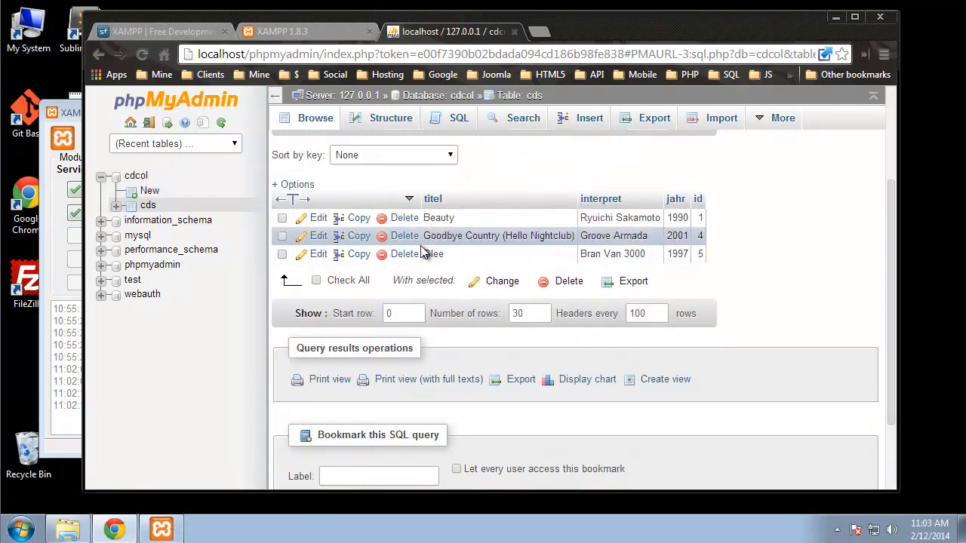
scroll(347, 189, "up", 2)
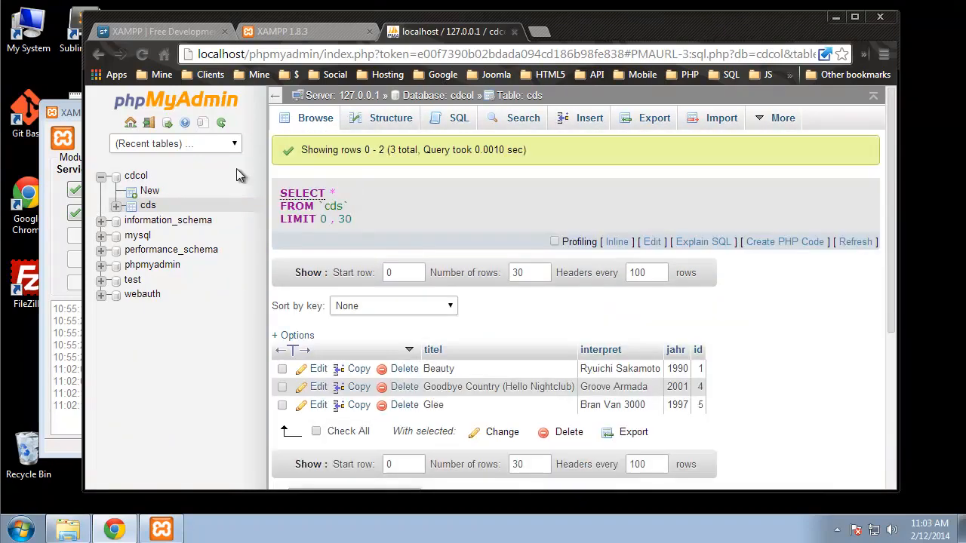